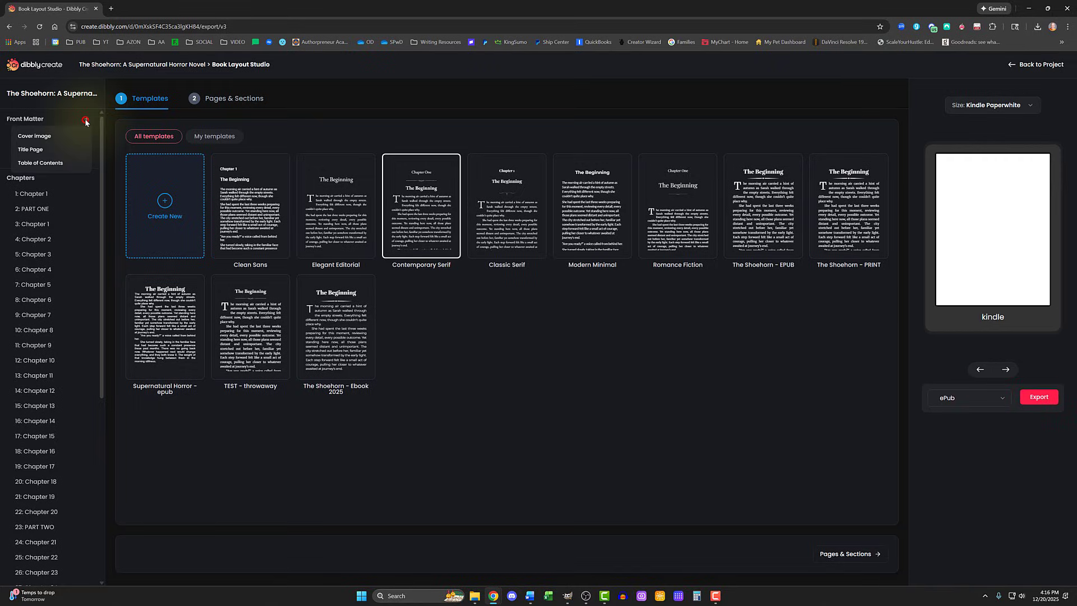
# Add a cover image section to the front matter, upload the "cover placeholder" file, and exclude the cover from the paperback
pyautogui.click(50, 136)
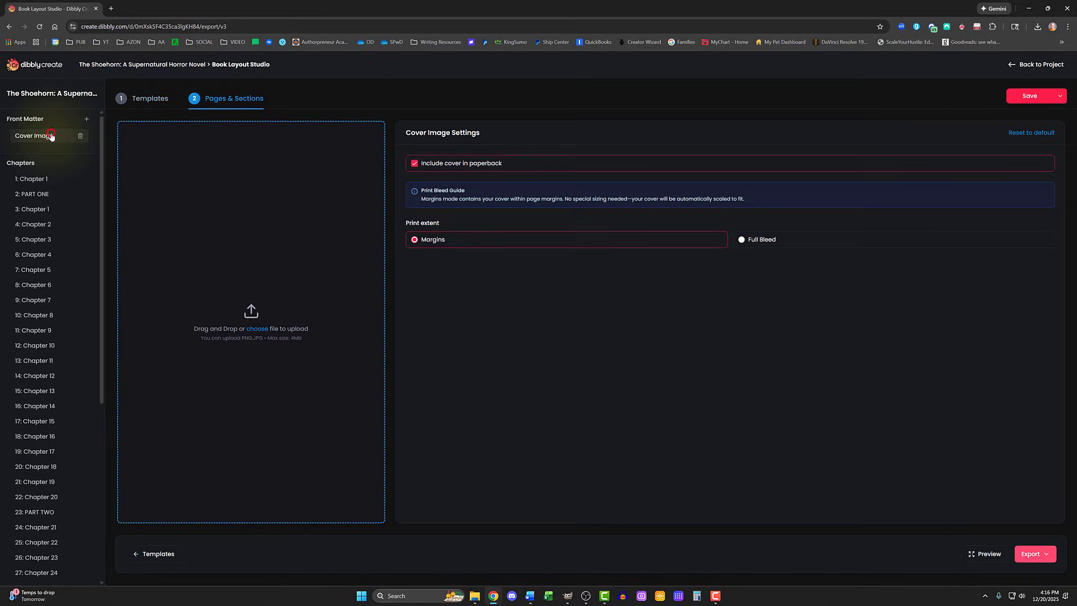
pyautogui.click(257, 329)
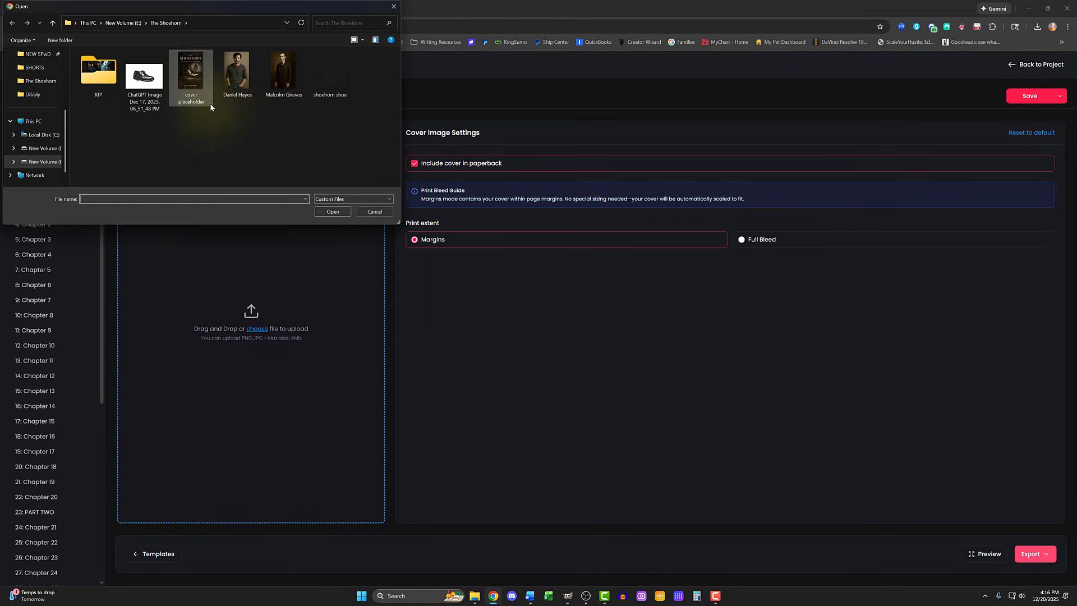
pyautogui.click(318, 213)
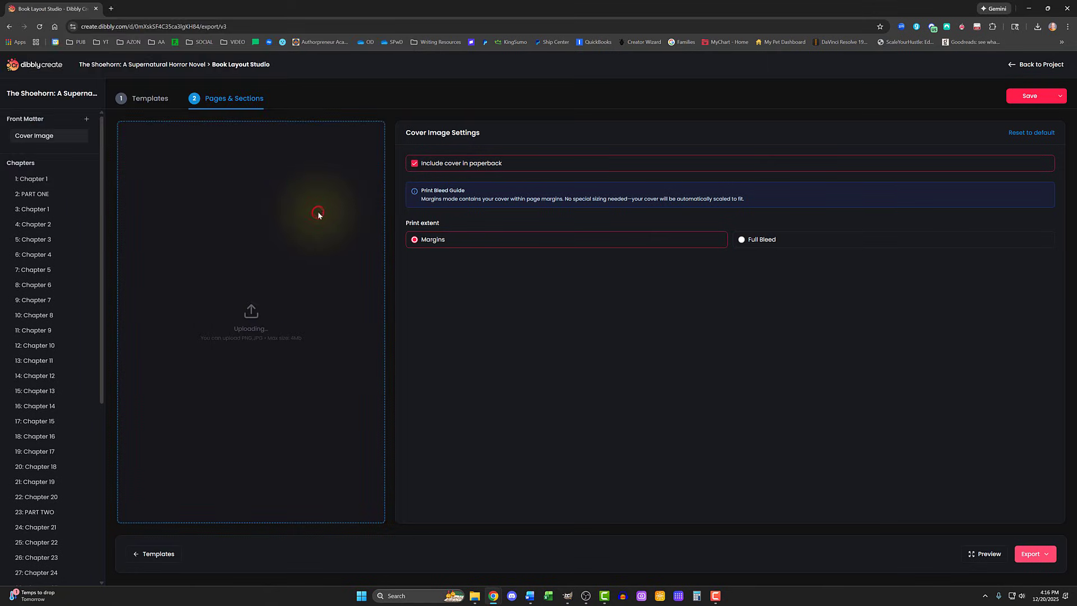
pyautogui.click(415, 164)
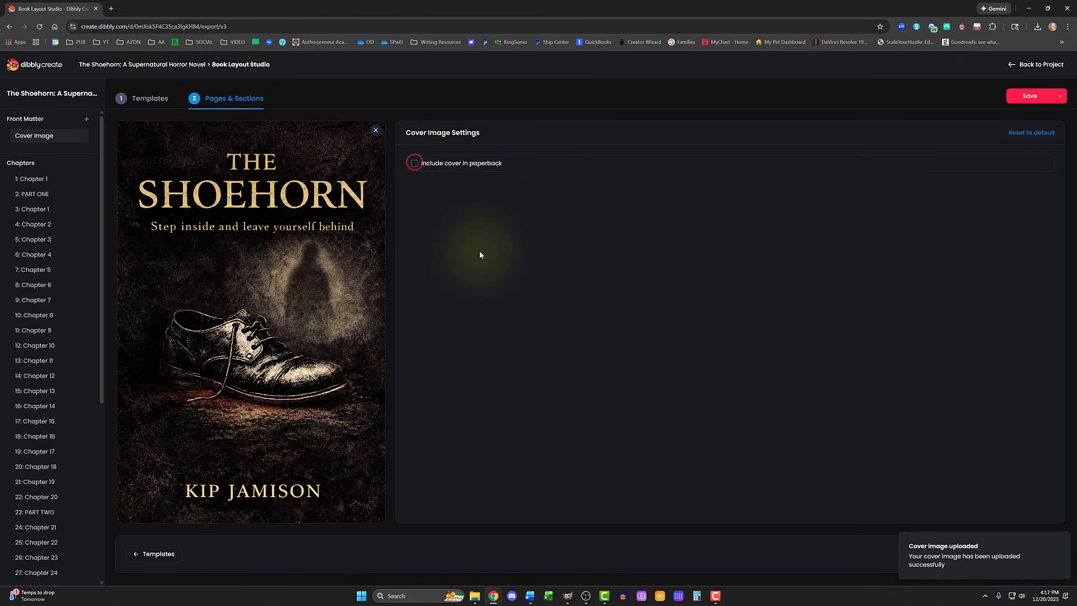
# Add a title page to the front matter with the title in Abril Fatface and positioned in the middle
pyautogui.click(87, 118)
pyautogui.click(59, 151)
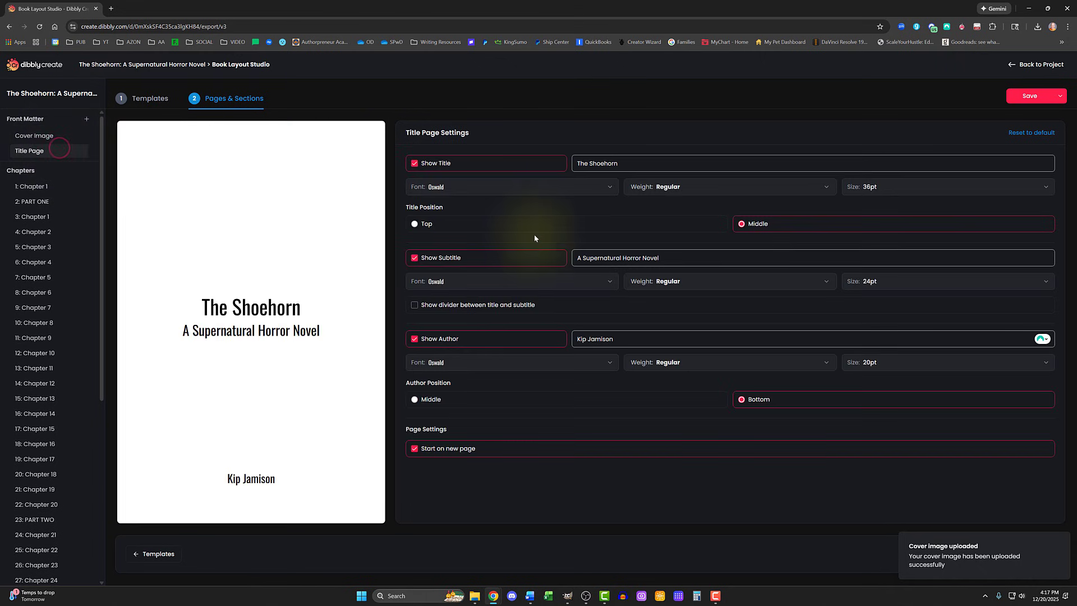
pyautogui.click(533, 194)
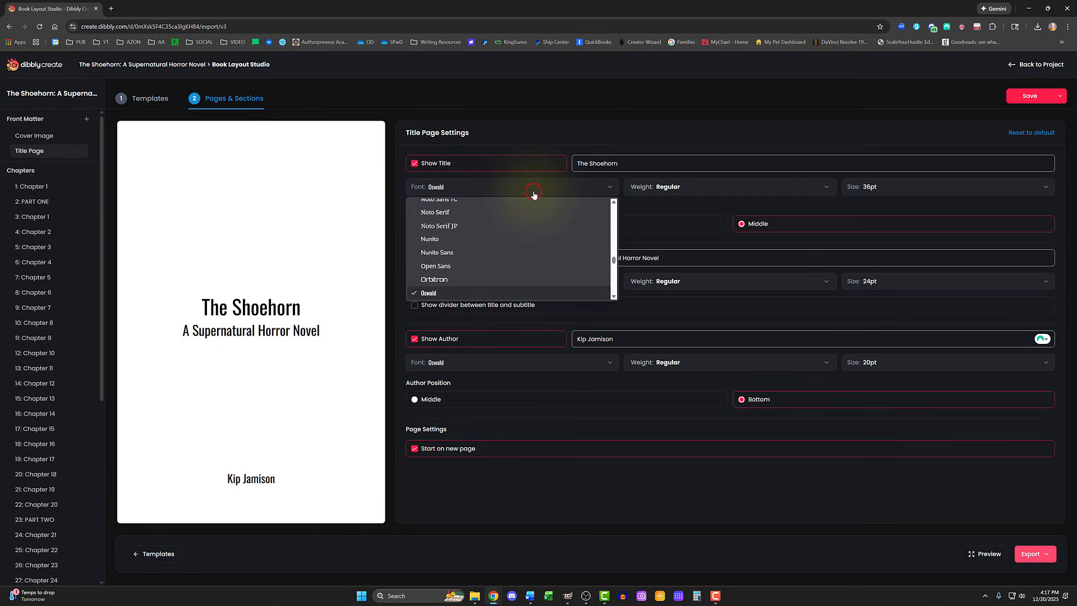
pyautogui.scroll(12, 534, 195)
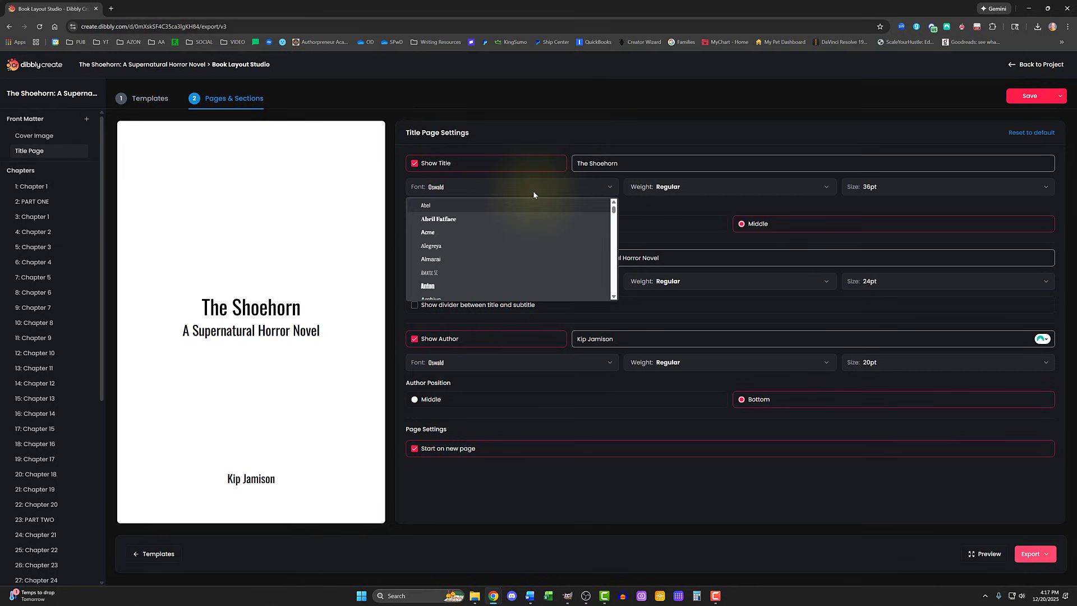
pyautogui.click(525, 219)
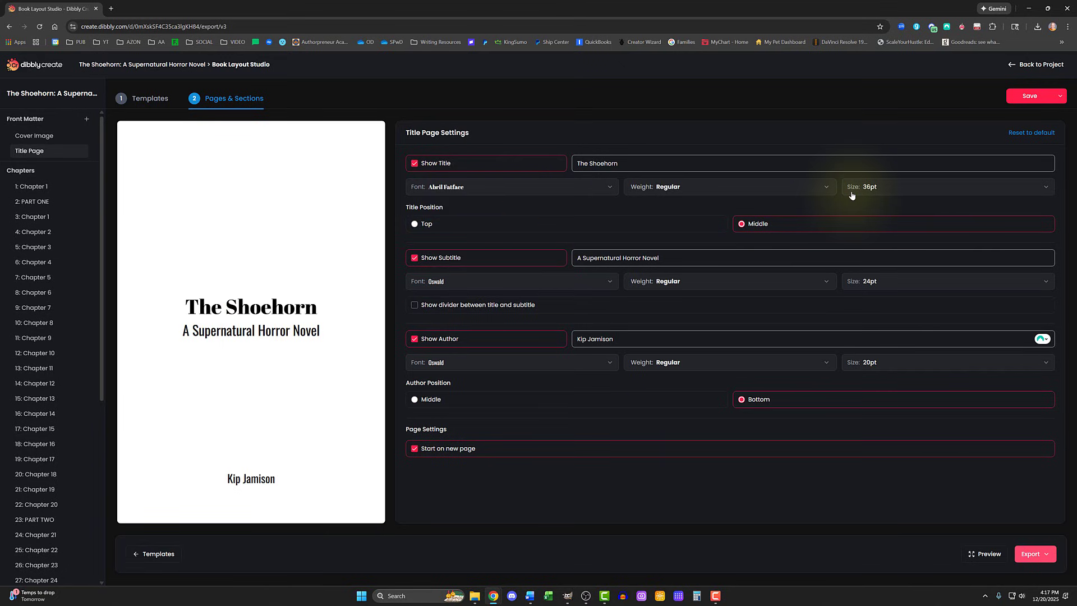
pyautogui.click(571, 225)
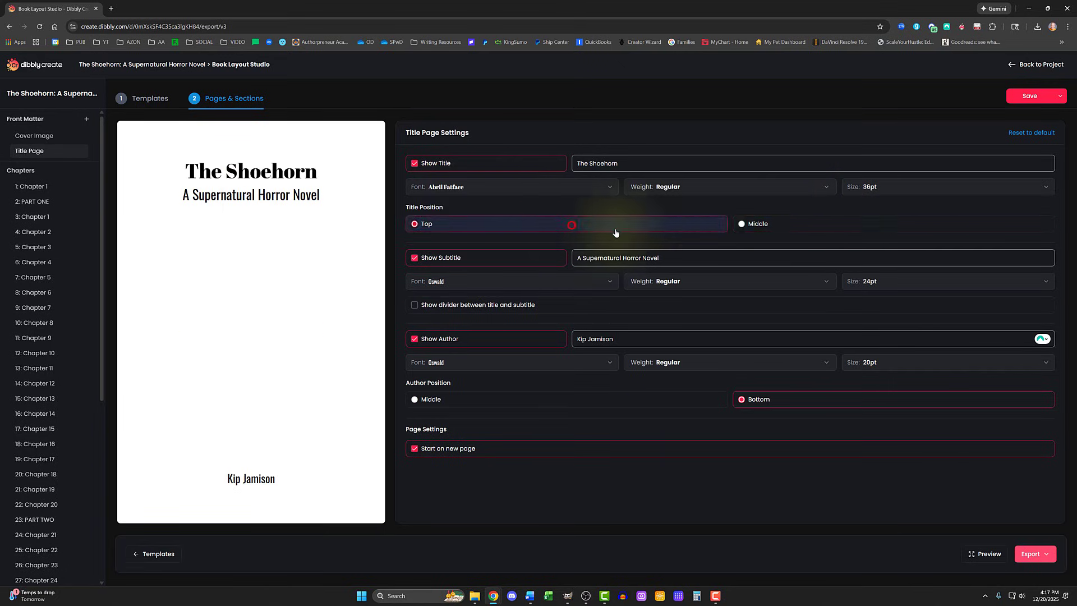
pyautogui.click(742, 226)
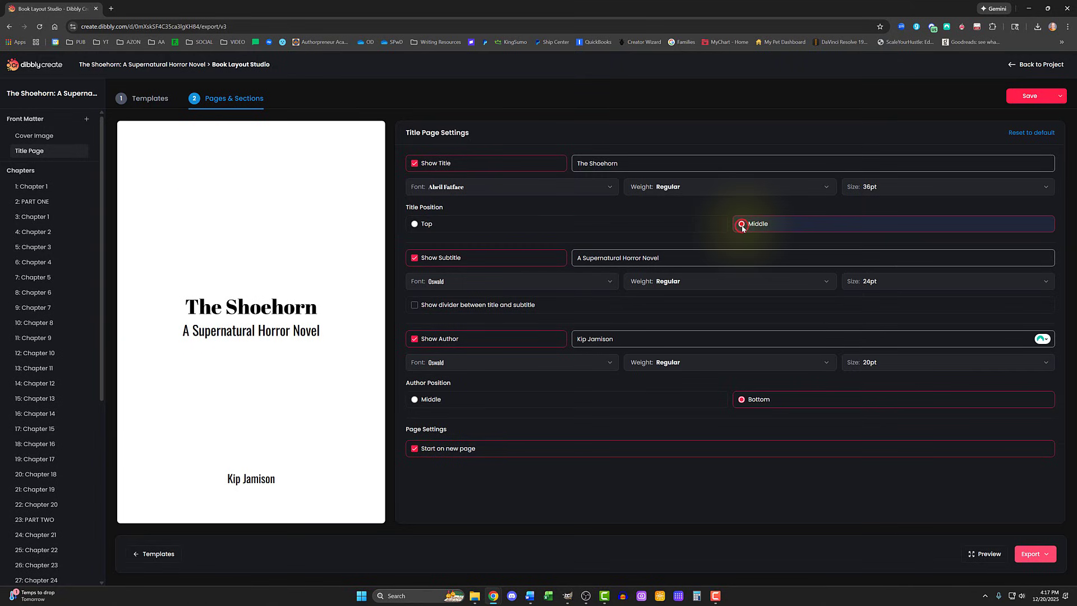
# Set the title page's subtitle font to Merriweather and save the layout as a new template named "The Shoehorn- Ebook Format"
pyautogui.click(548, 282)
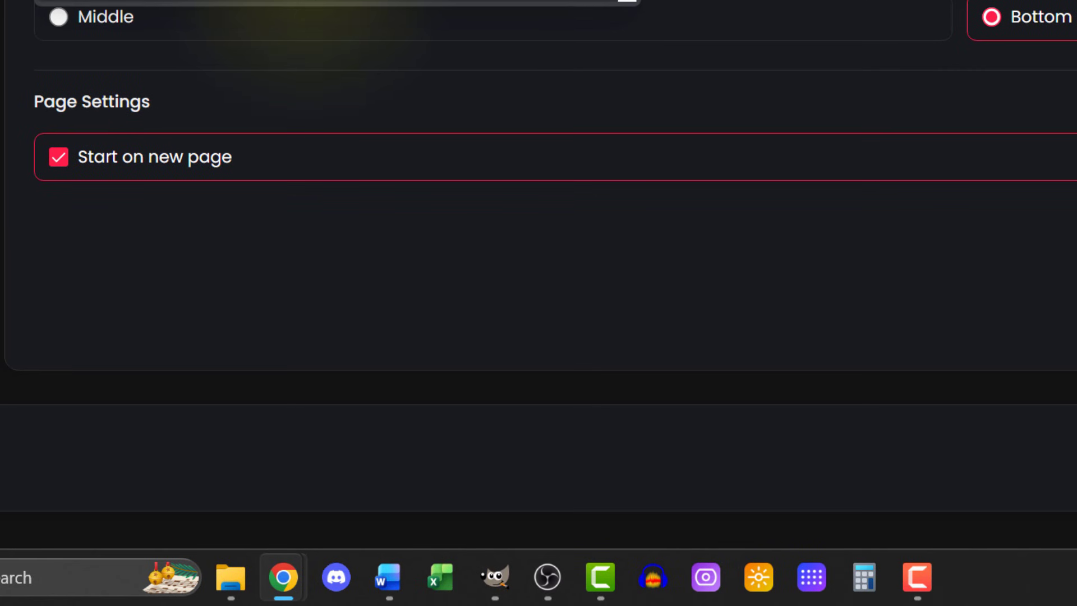
pyautogui.click(380, 128)
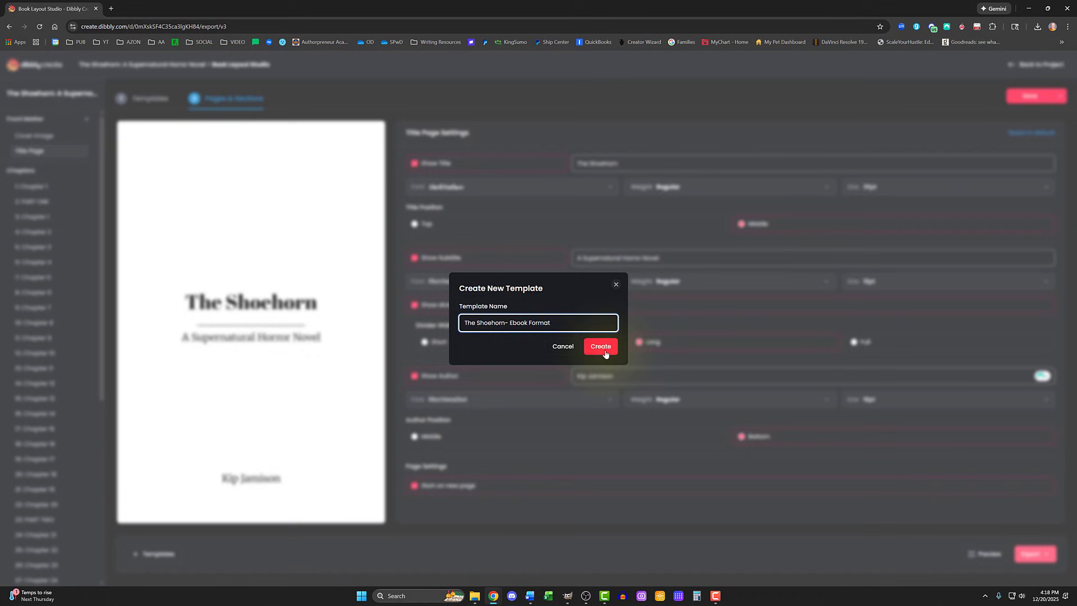
pyautogui.click(601, 349)
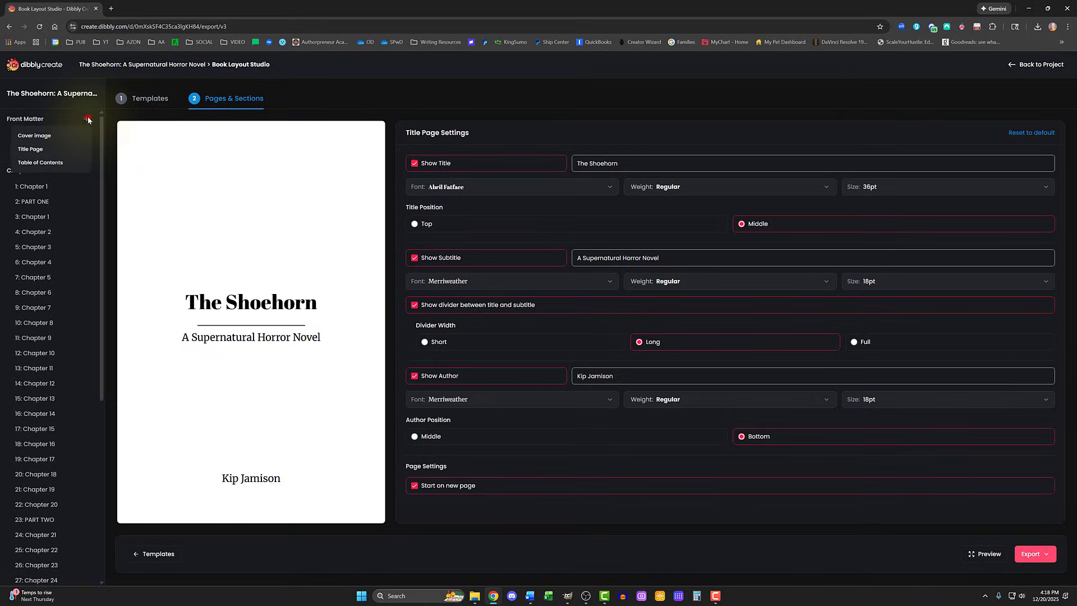
# Add a table of contents to the front matter and set its title to Merriweather at 14pt
pyautogui.click(62, 166)
pyautogui.click(484, 268)
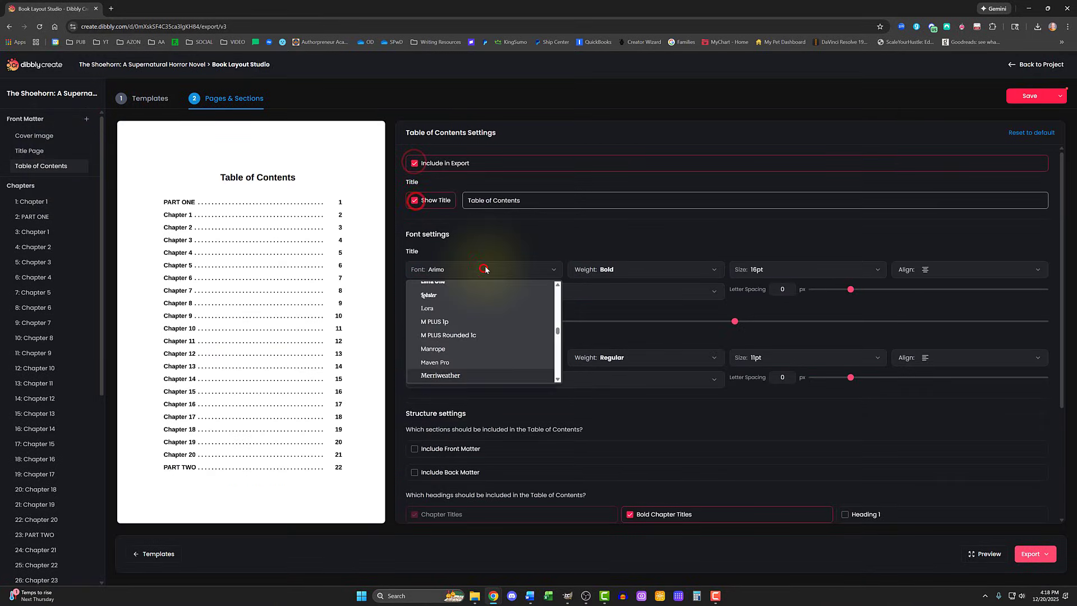
pyautogui.click(473, 374)
pyautogui.click(865, 268)
pyautogui.click(777, 355)
# Set the table of contents body text to Merriweather at 10pt with justified alignment
pyautogui.click(466, 357)
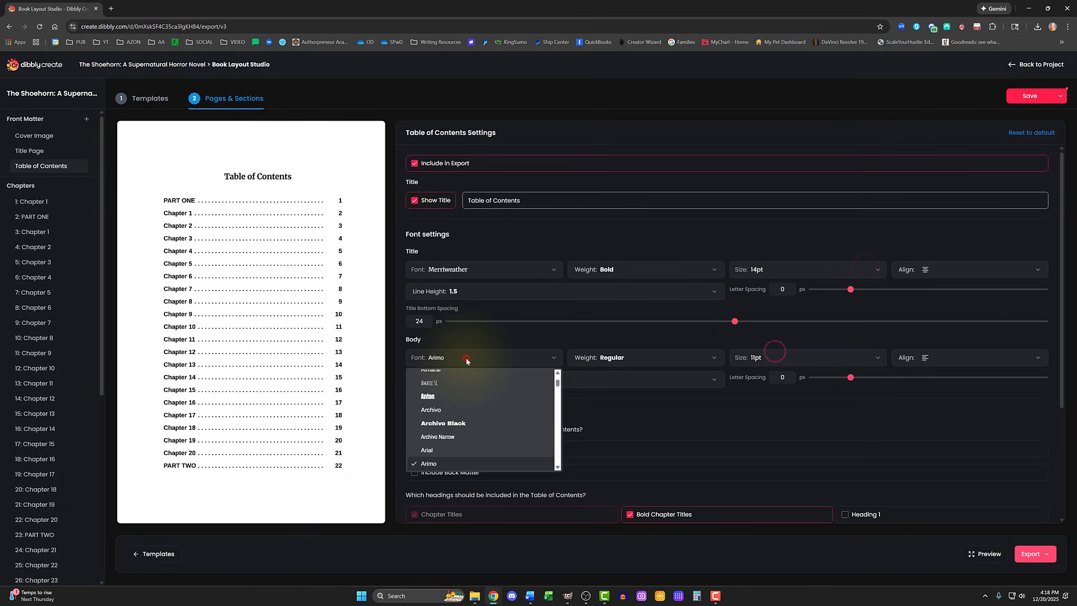
pyautogui.scroll(-1, 464, 438)
pyautogui.click(457, 464)
pyautogui.click(757, 360)
pyautogui.click(755, 401)
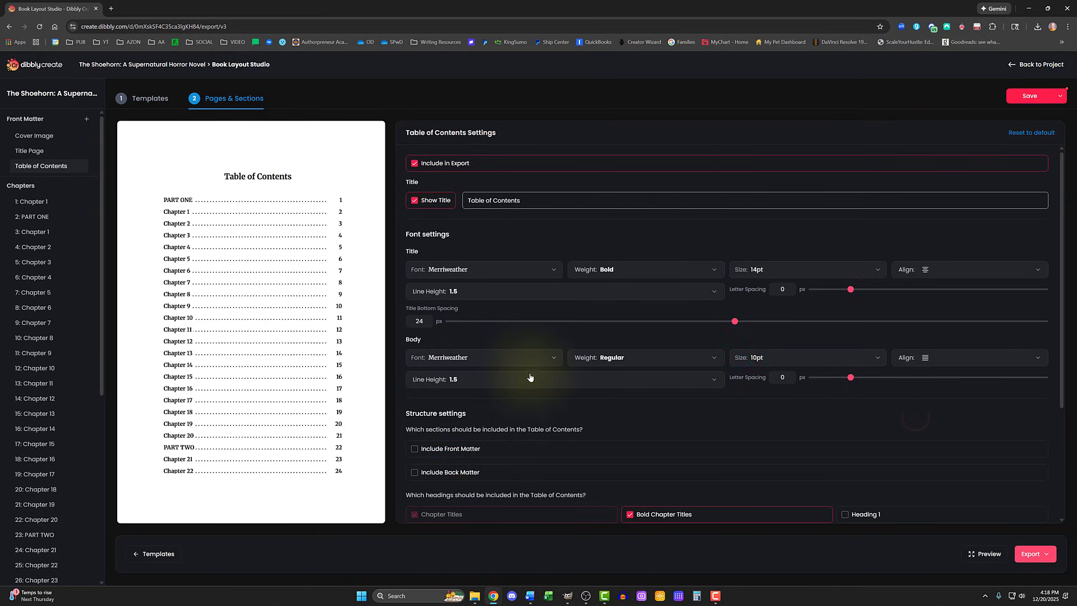
pyautogui.scroll(-2, 527, 384)
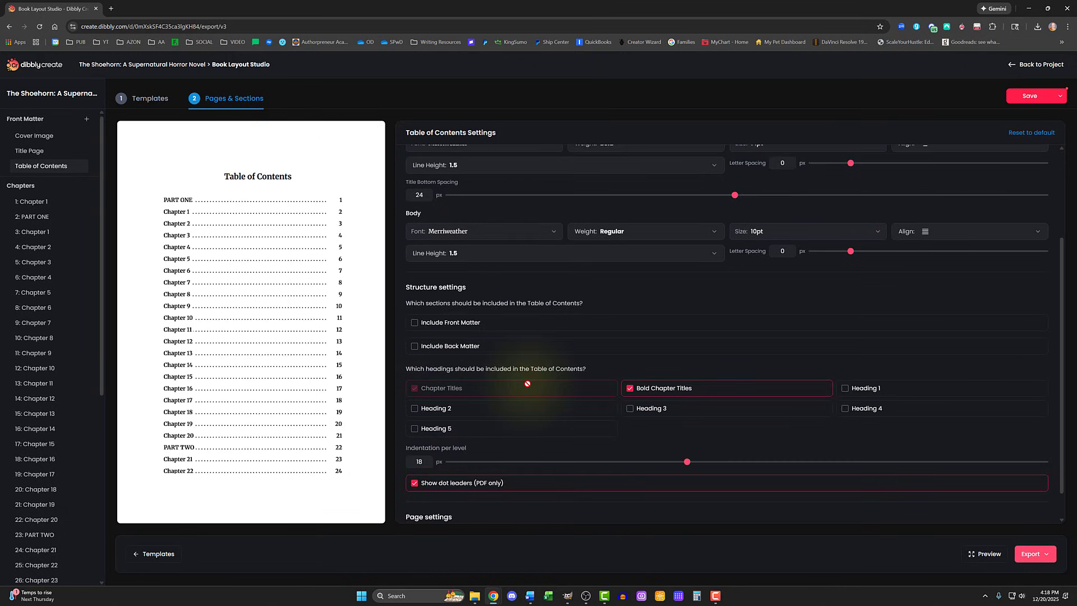
pyautogui.click(415, 323)
pyautogui.click(416, 324)
pyautogui.click(413, 325)
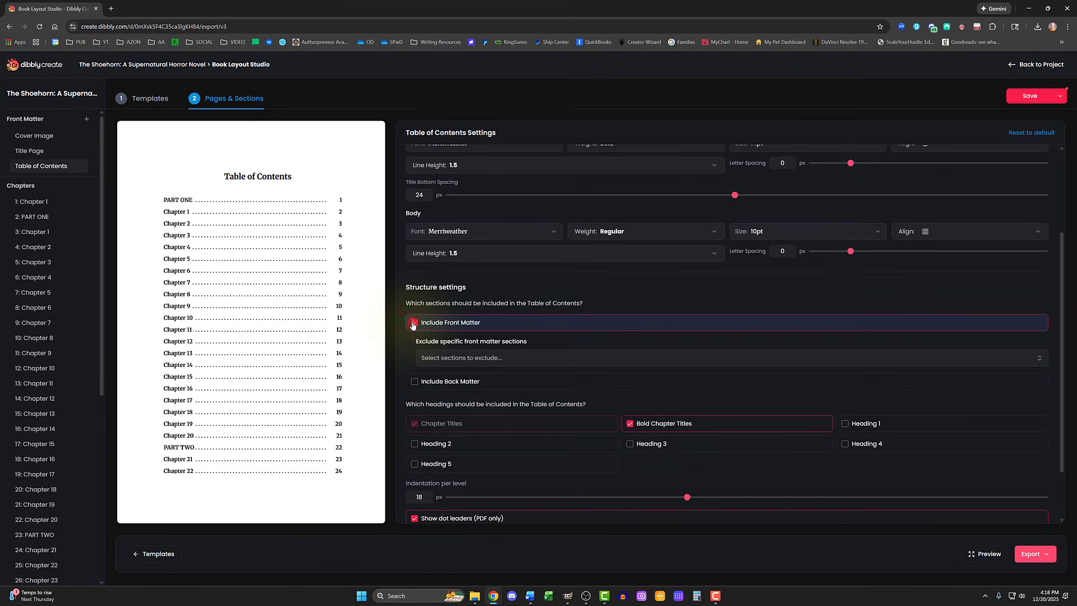
pyautogui.click(442, 362)
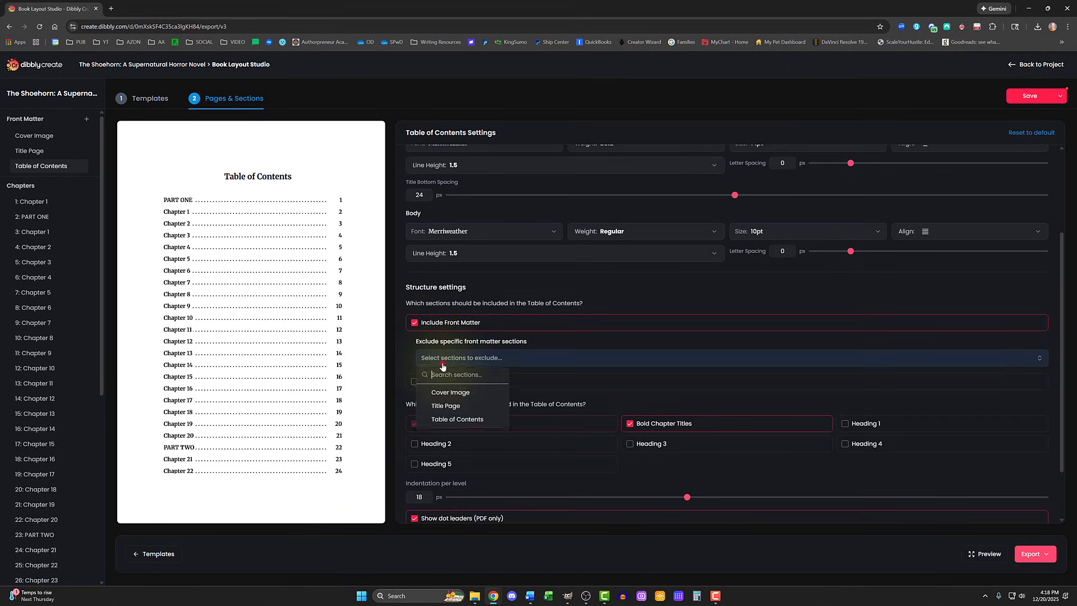
pyautogui.click(413, 360)
pyautogui.click(414, 322)
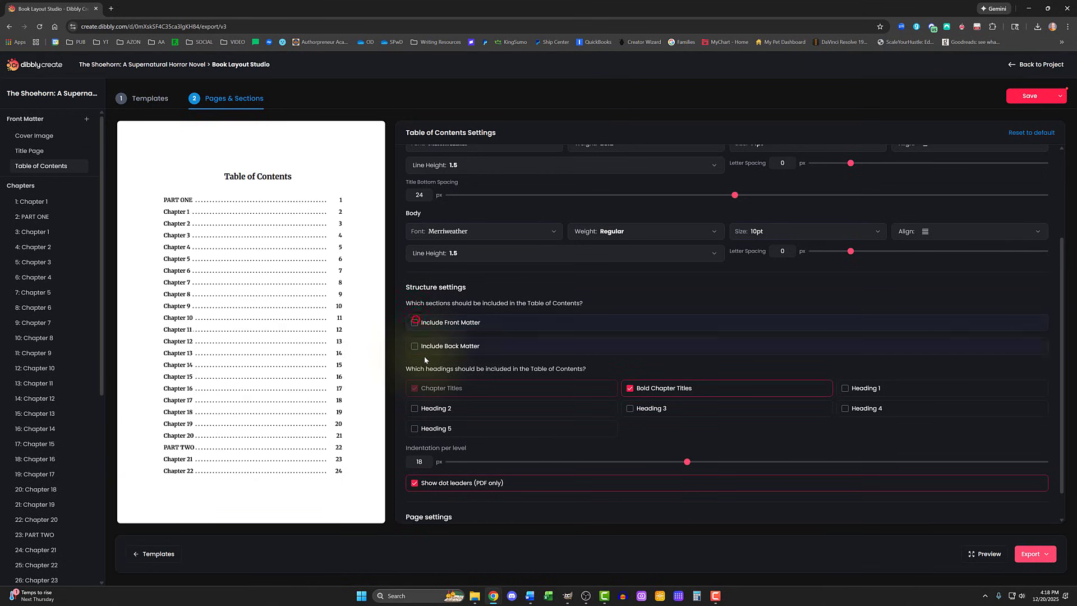
# Include back matter and Heading 1 in the table of contents without bold chapter titles, and save the changes
pyautogui.click(414, 346)
pyautogui.scroll(-1, 639, 395)
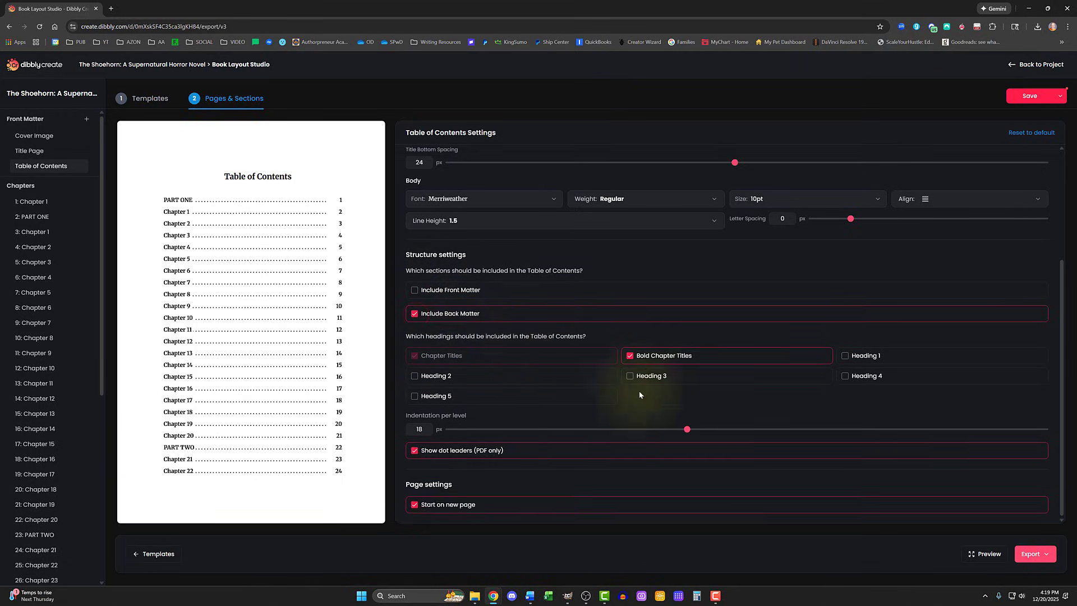
pyautogui.click(630, 357)
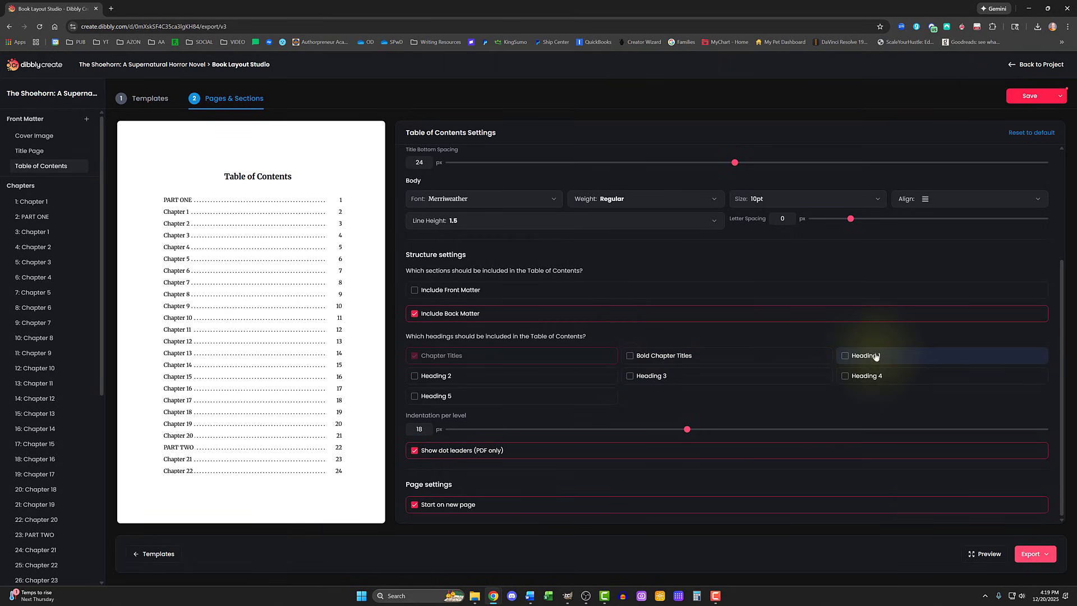
pyautogui.click(844, 355)
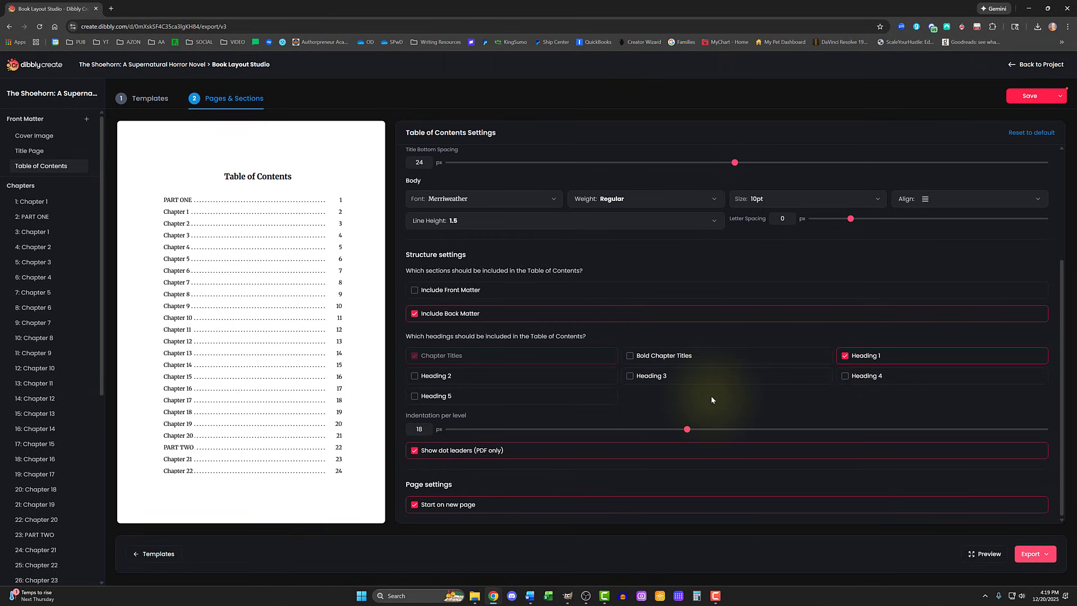
pyautogui.scroll(3, 712, 396)
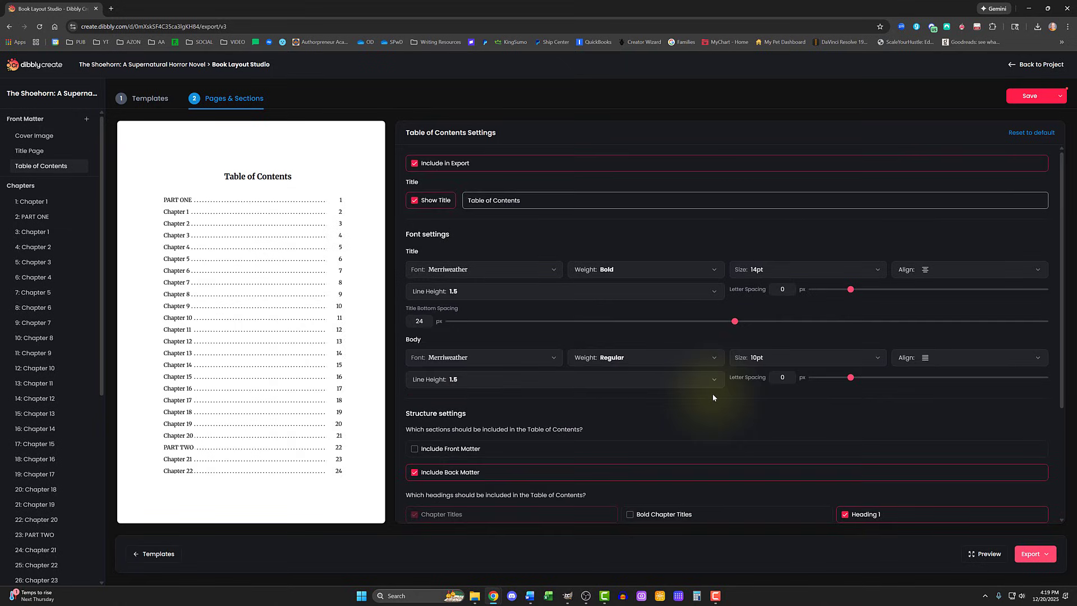
pyautogui.click(1026, 96)
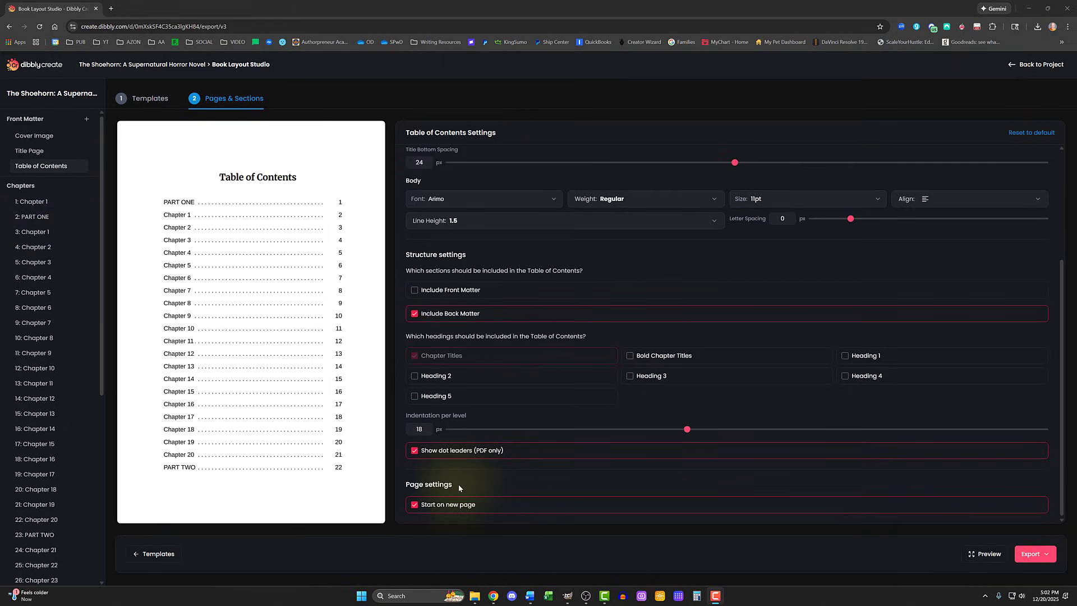
pyautogui.click(416, 506)
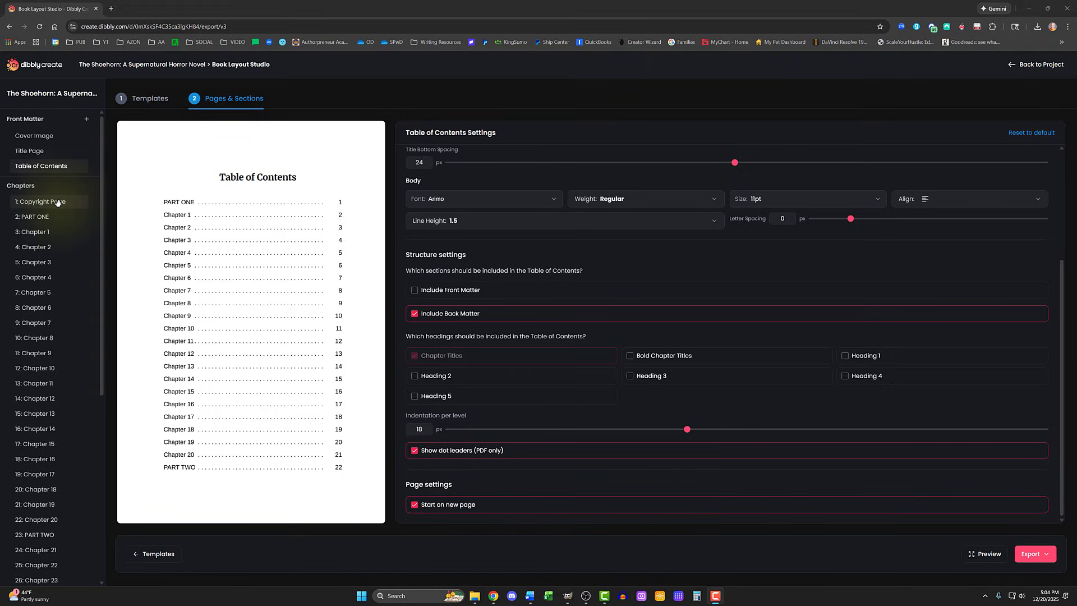
# Move the Copyright Page from the chapters into the front matter after the table of contents and open its formatting settings
pyautogui.moveTo(59, 203); pyautogui.dragTo(56, 175)
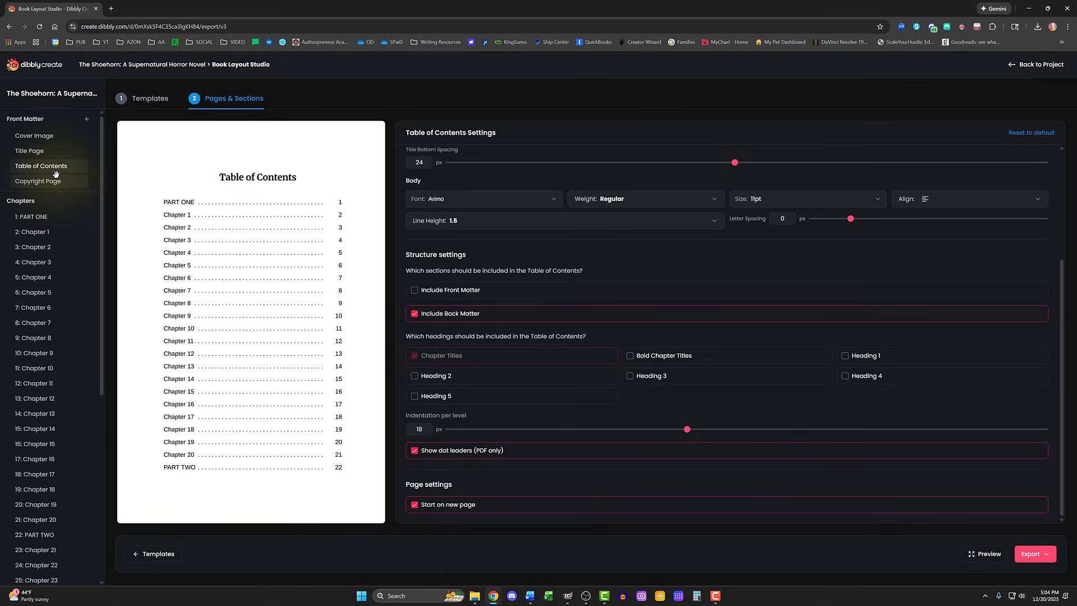
pyautogui.scroll(-1, 56, 200)
pyautogui.click(54, 142)
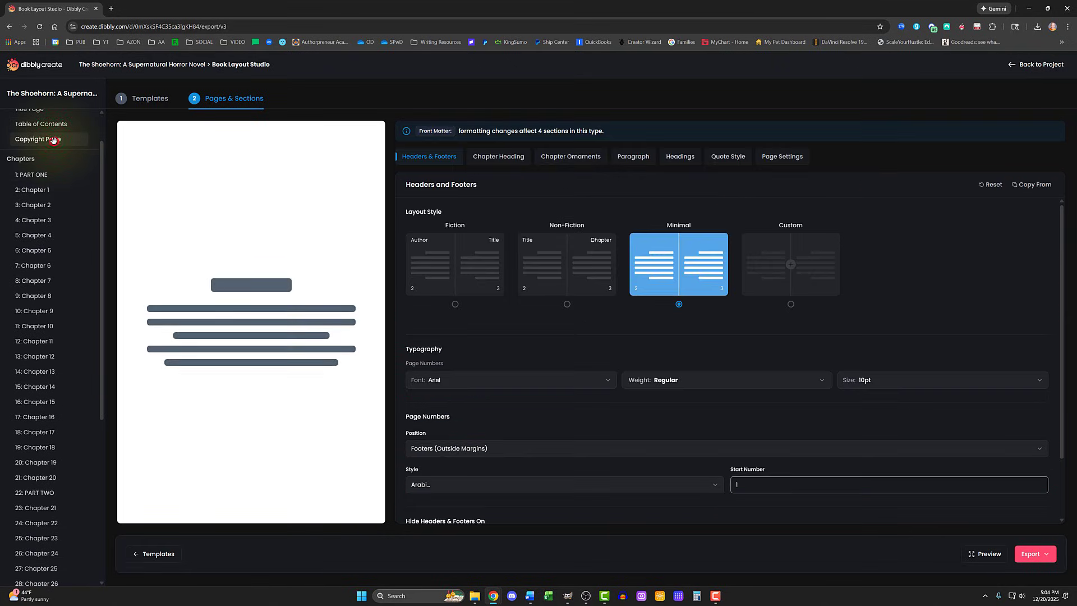
# Review the Copyright Page's formatting settings for chapter heading, chapter ornaments, paragraph, headings and quote style
pyautogui.click(502, 155)
pyautogui.click(551, 159)
pyautogui.click(640, 161)
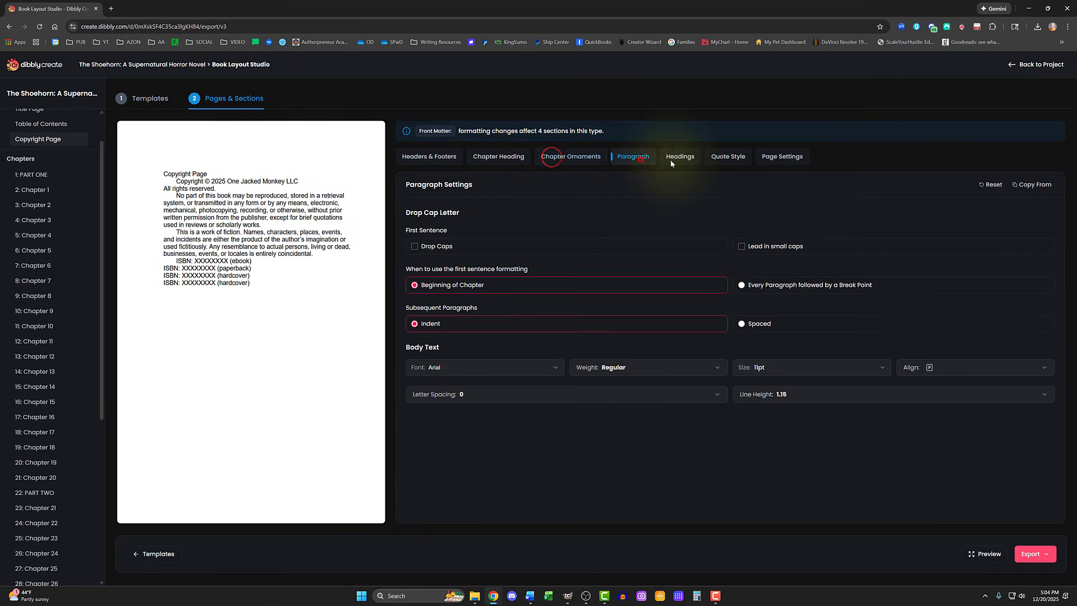
pyautogui.click(690, 160)
pyautogui.click(721, 158)
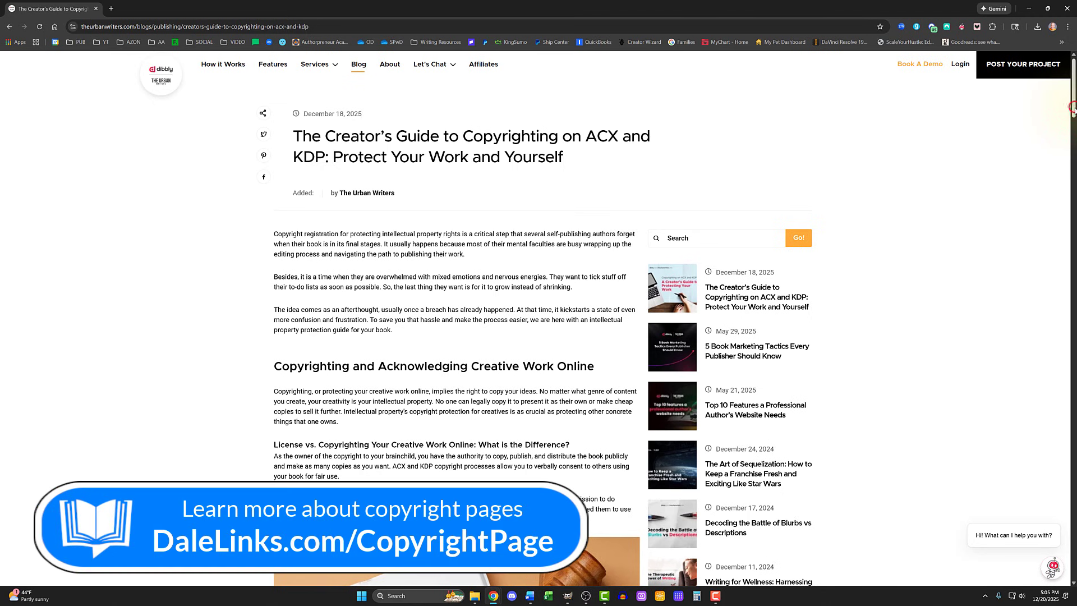
# Read further down The Urban Writers' article on copyrighting on ACX and KDP
pyautogui.moveTo(1072, 107); pyautogui.dragTo(1068, 193)
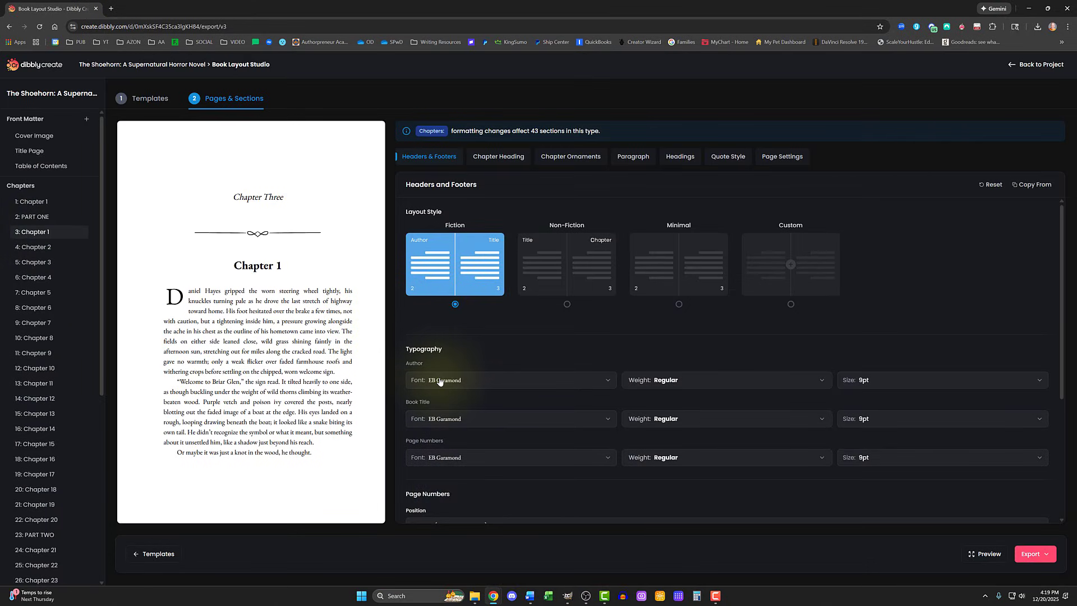
# Set the chapters' header and footer layout style to Non-Fiction and the book title font to Montserrat
pyautogui.click(568, 305)
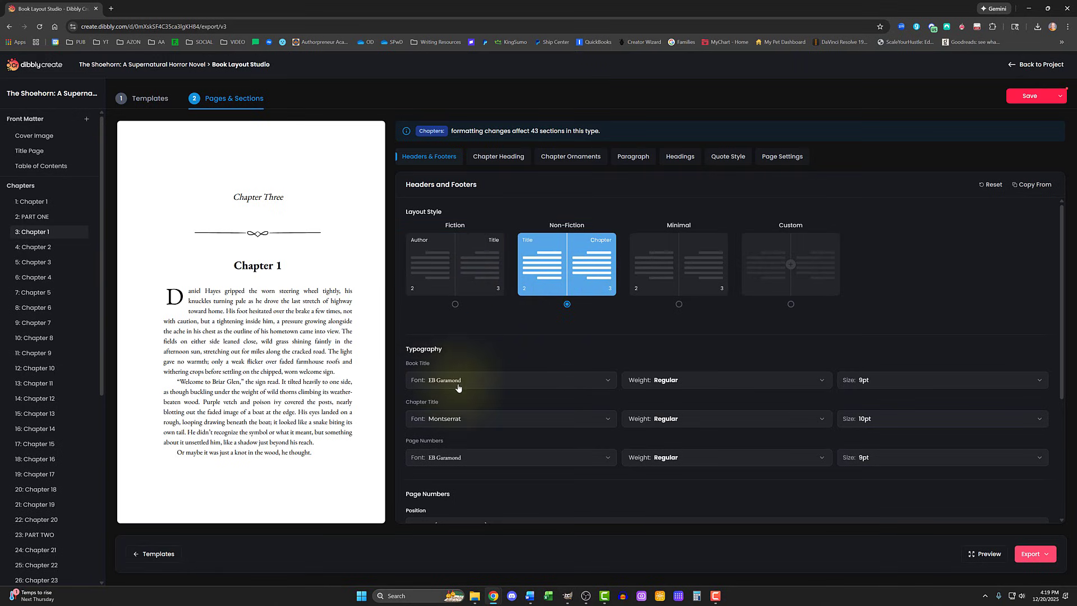
pyautogui.click(684, 296)
pyautogui.click(578, 295)
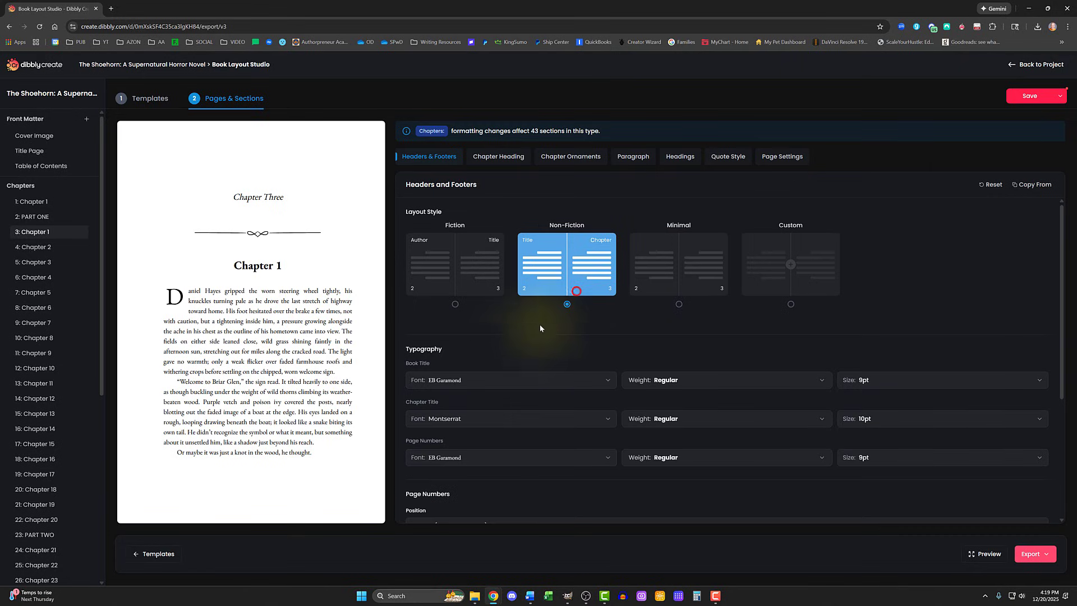
pyautogui.click(468, 380)
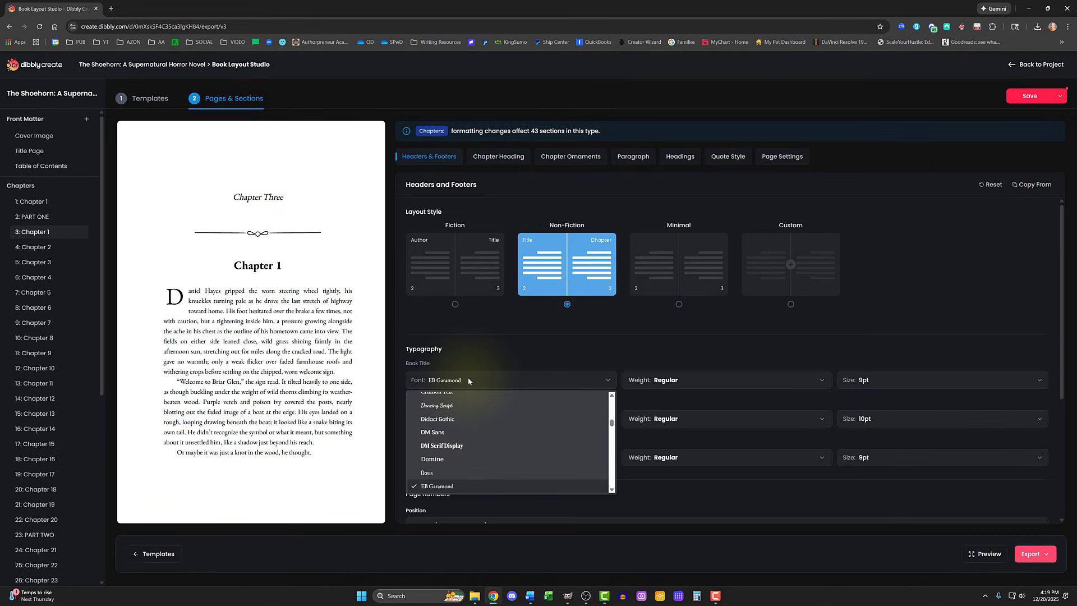
pyautogui.scroll(-4, 468, 426)
pyautogui.click(456, 439)
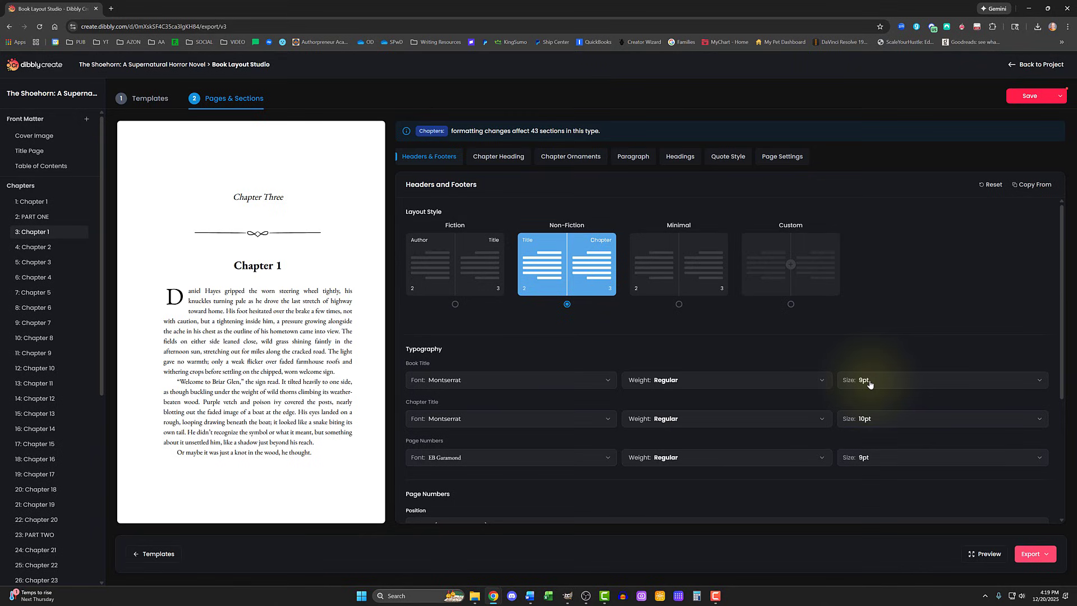
# Set the chapter title in the chapters' headers to Montserrat at 9pt
pyautogui.click(523, 420)
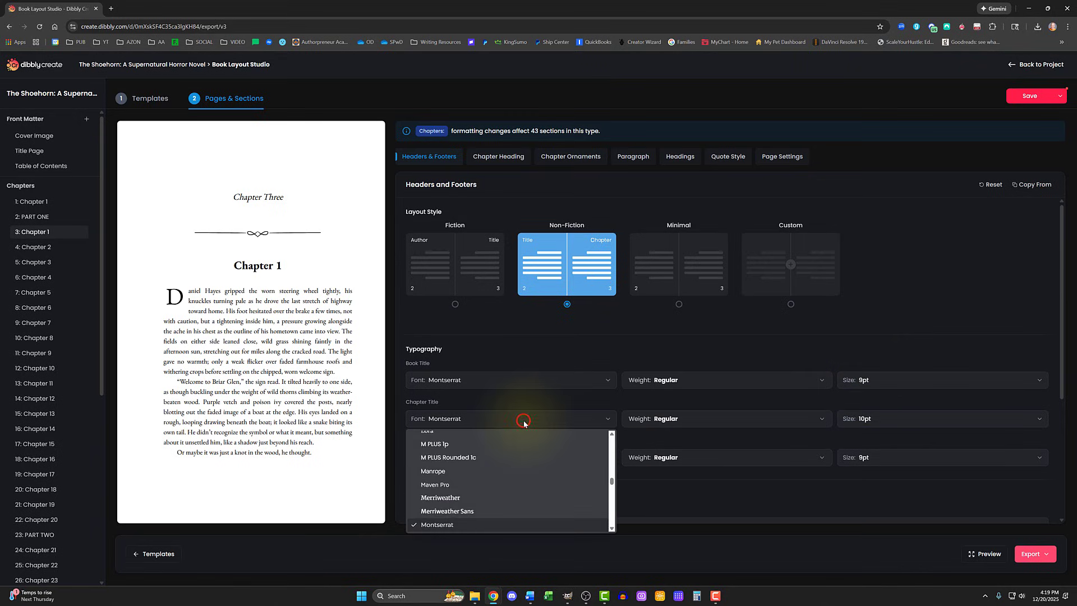
pyautogui.click(523, 424)
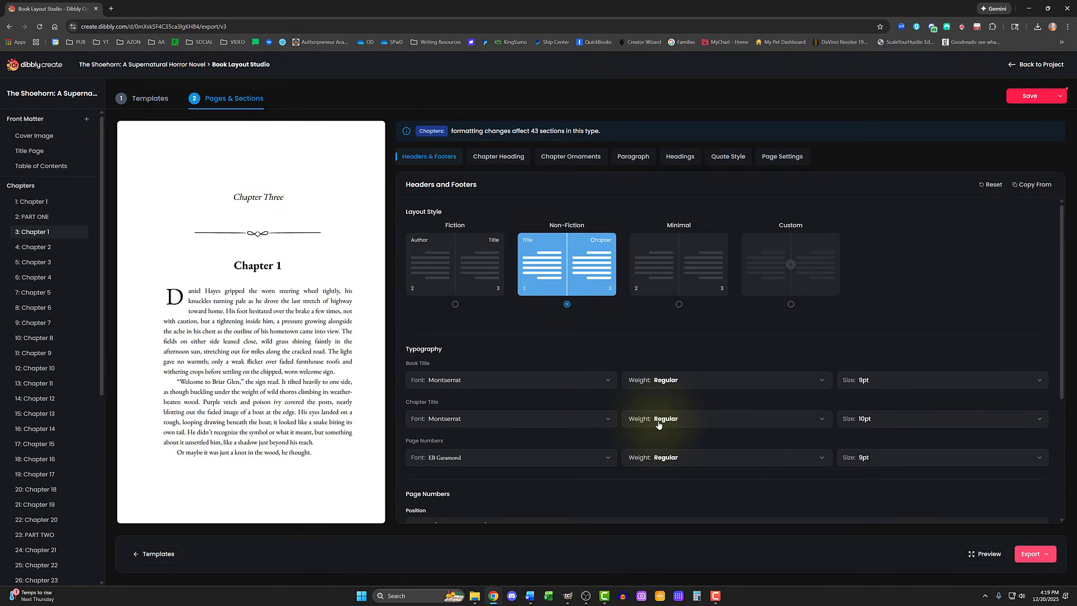
pyautogui.click(880, 422)
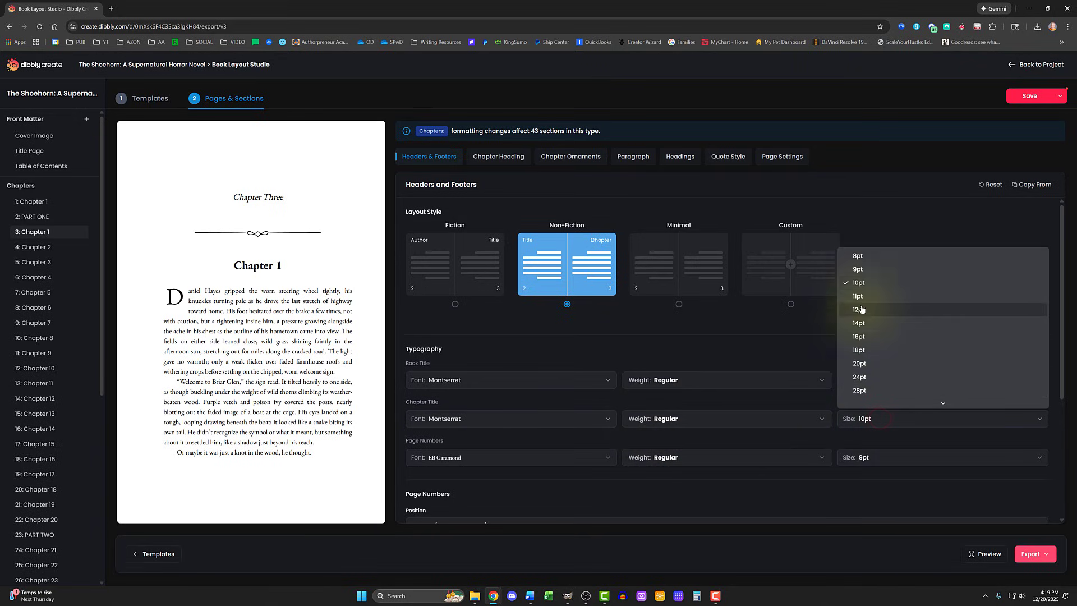
pyautogui.click(866, 272)
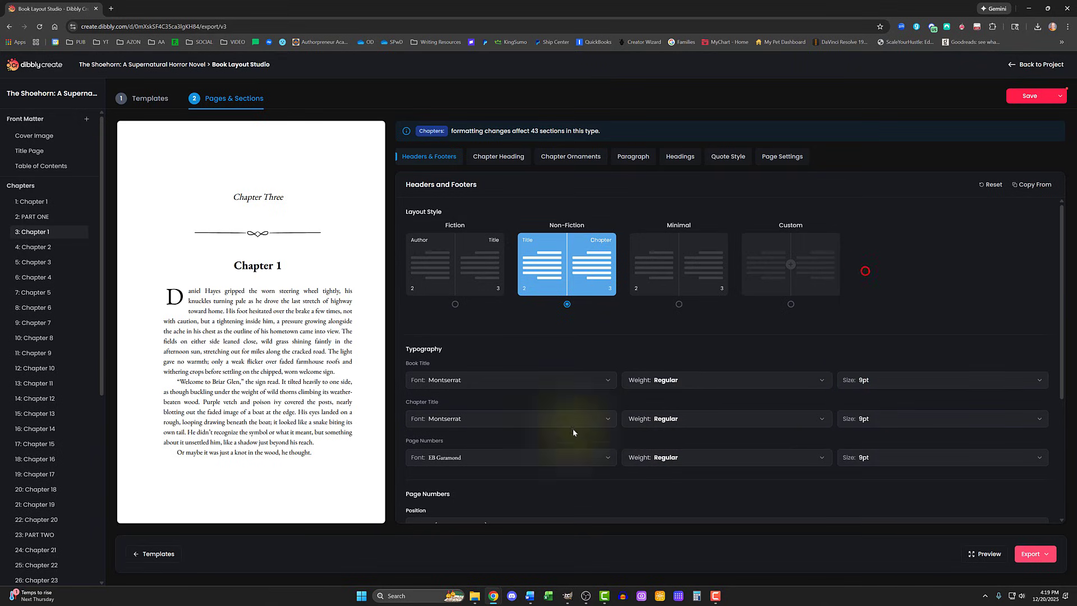
# Set the font of the chapters' page numbers to Montserrat at 9pt
pyautogui.click(487, 463)
pyautogui.scroll(-5, 466, 513)
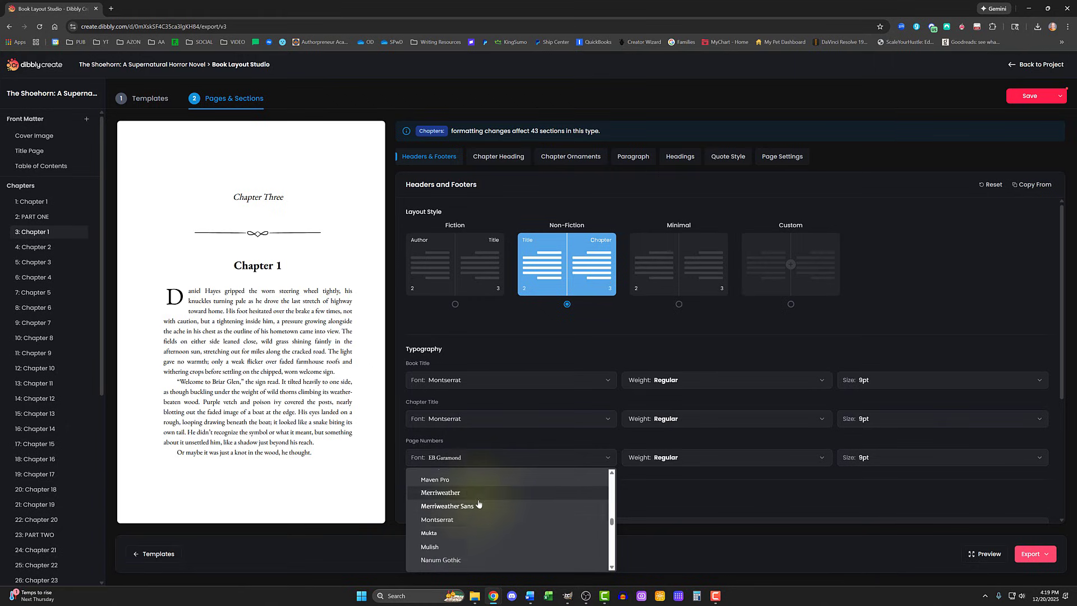
pyautogui.click(466, 518)
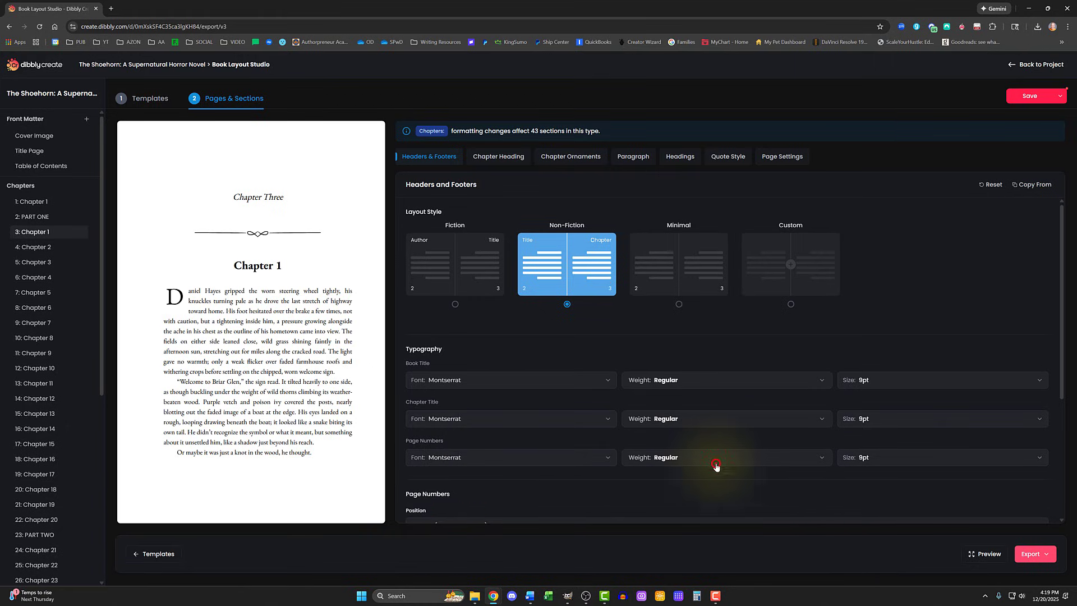
pyautogui.click(860, 457)
pyautogui.click(862, 459)
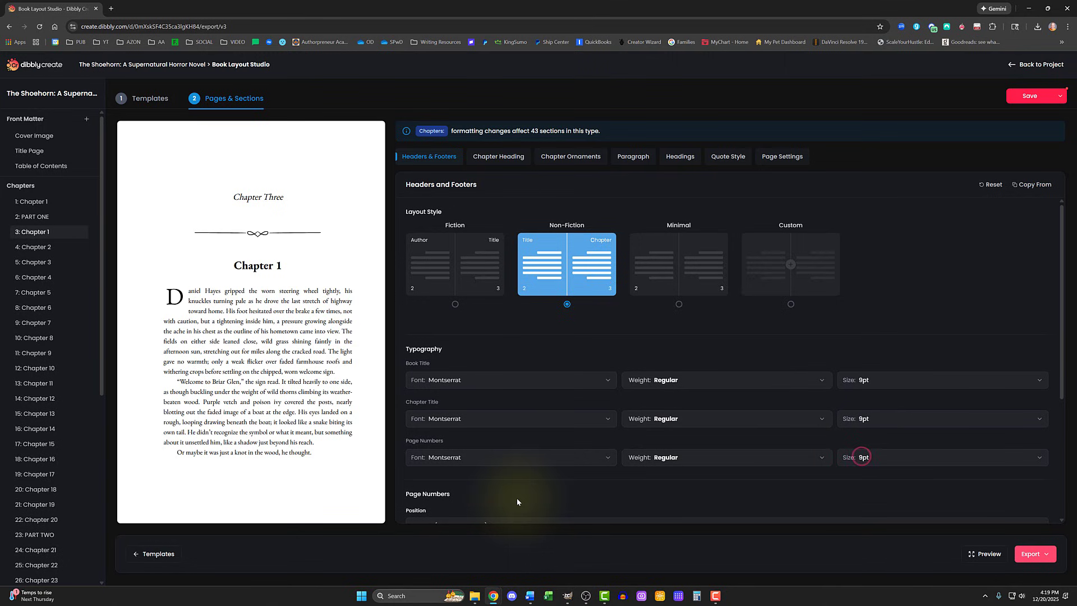
# Check the page number position and hide options for the chapters, and save the header and footer settings
pyautogui.scroll(-3, 517, 497)
pyautogui.click(481, 359)
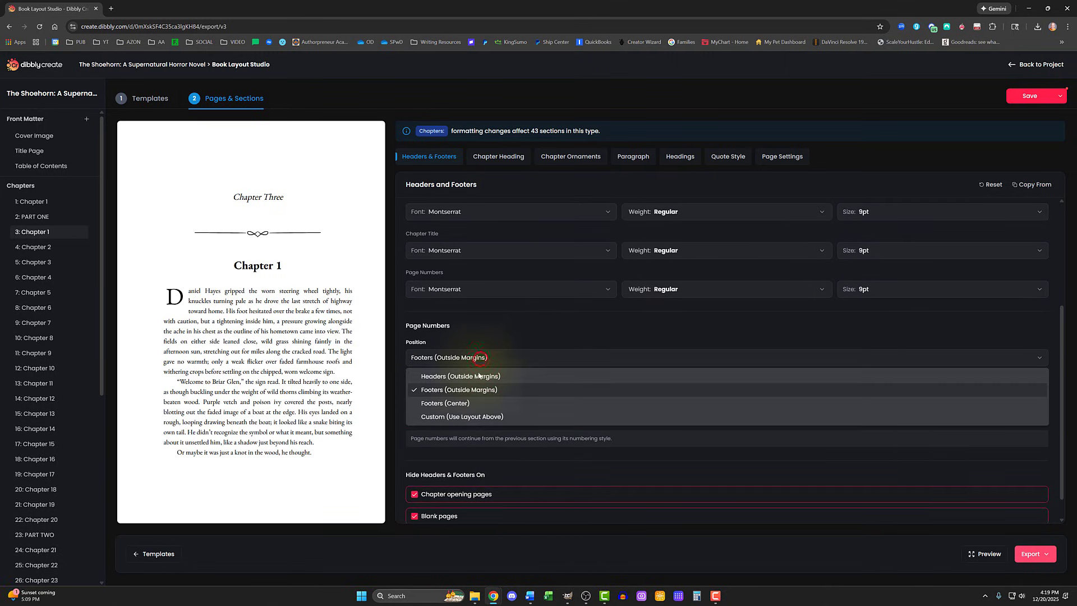
pyautogui.click(491, 331)
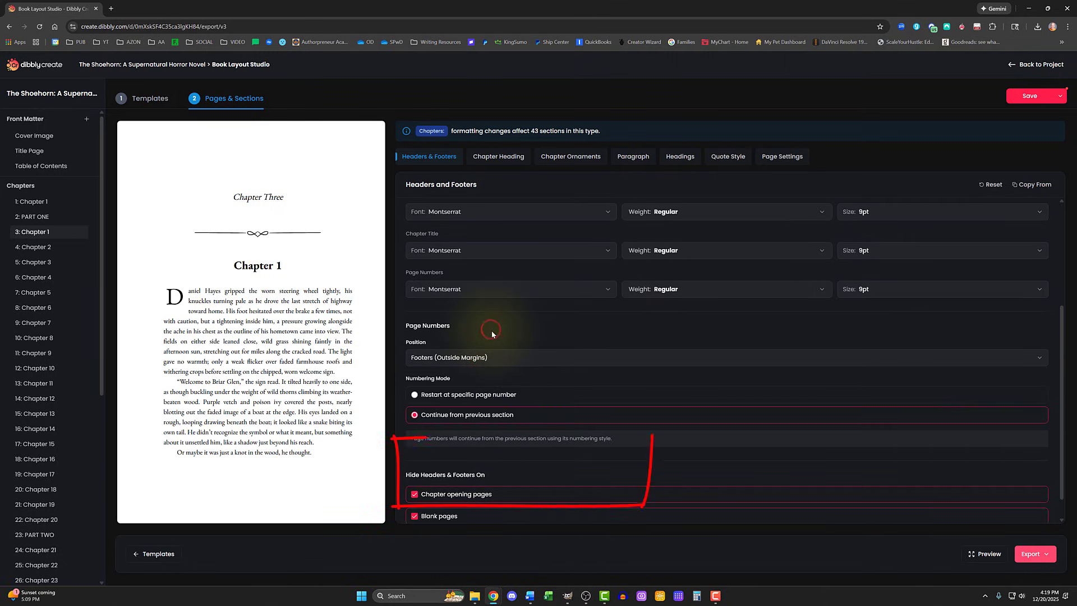
pyautogui.scroll(-1, 492, 331)
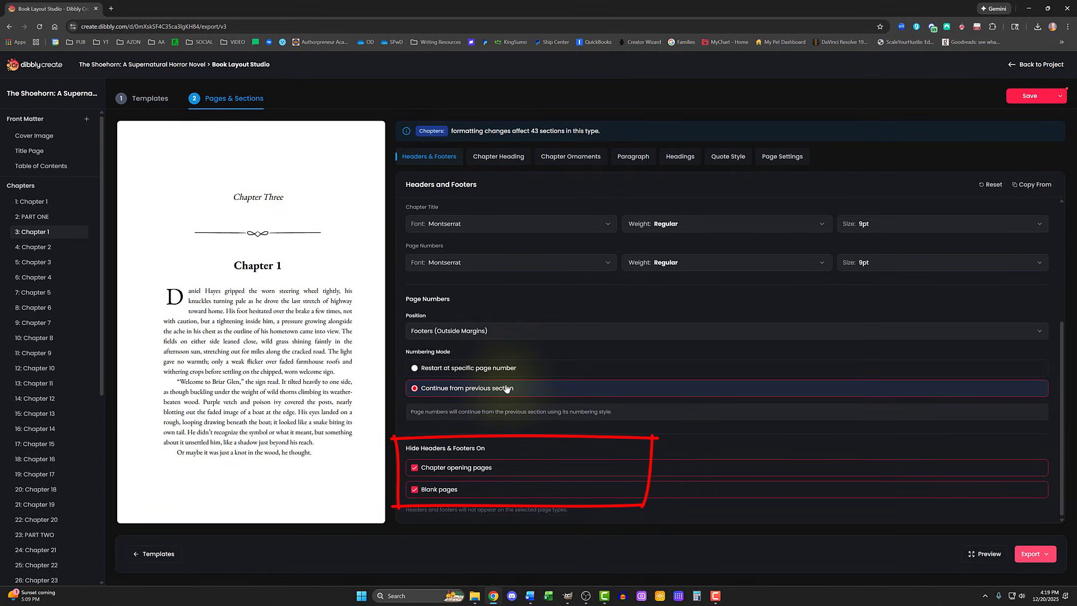
pyautogui.click(1030, 96)
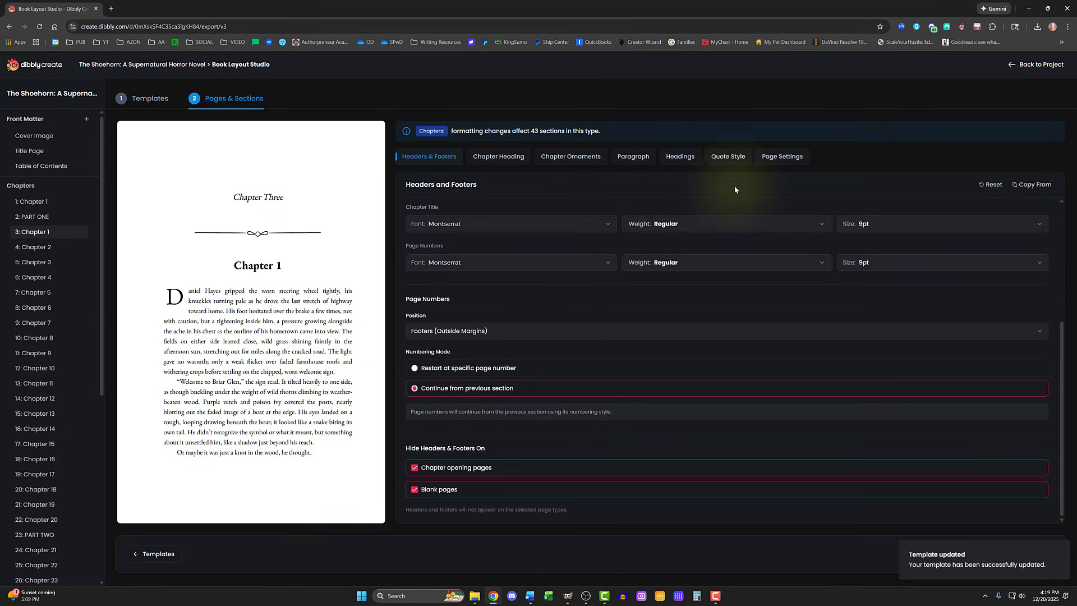
# Set the chapter title font in the chapter heading settings to Montserrat
pyautogui.click(479, 157)
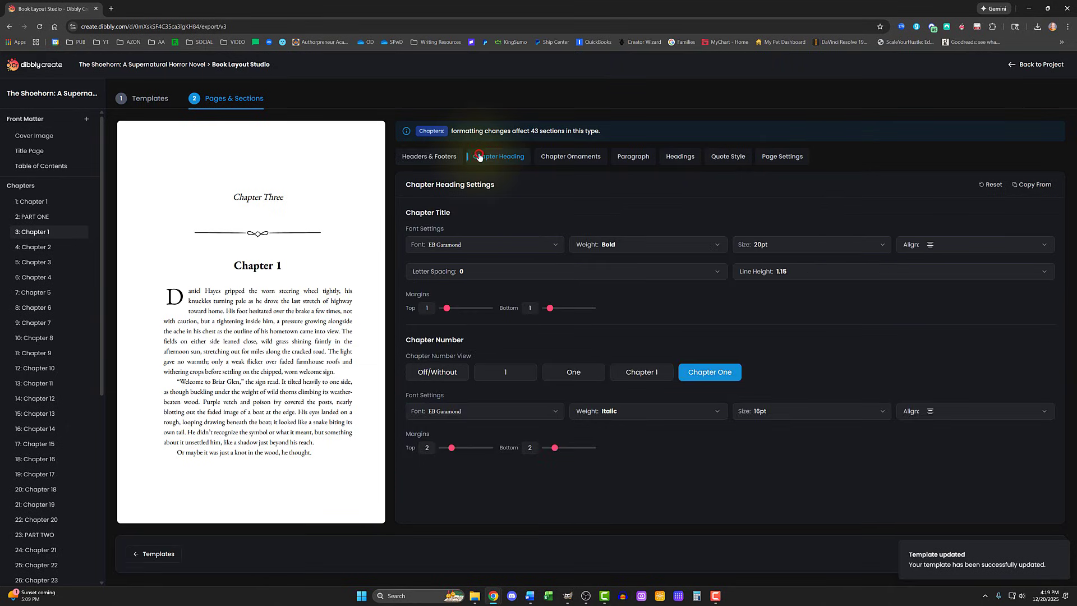
pyautogui.click(458, 245)
pyautogui.write('mo')
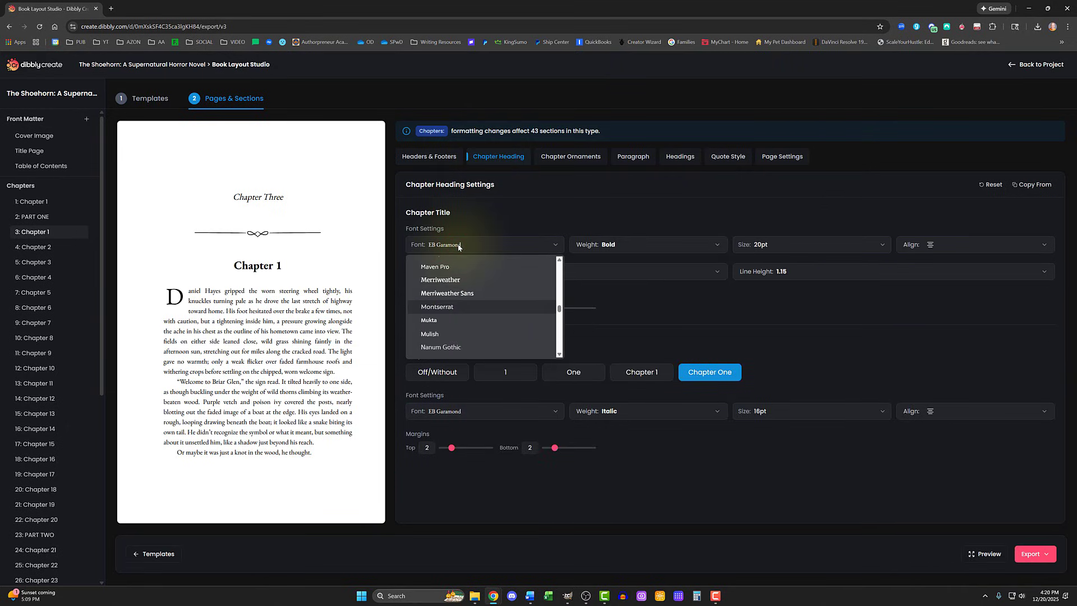
pyautogui.click(441, 306)
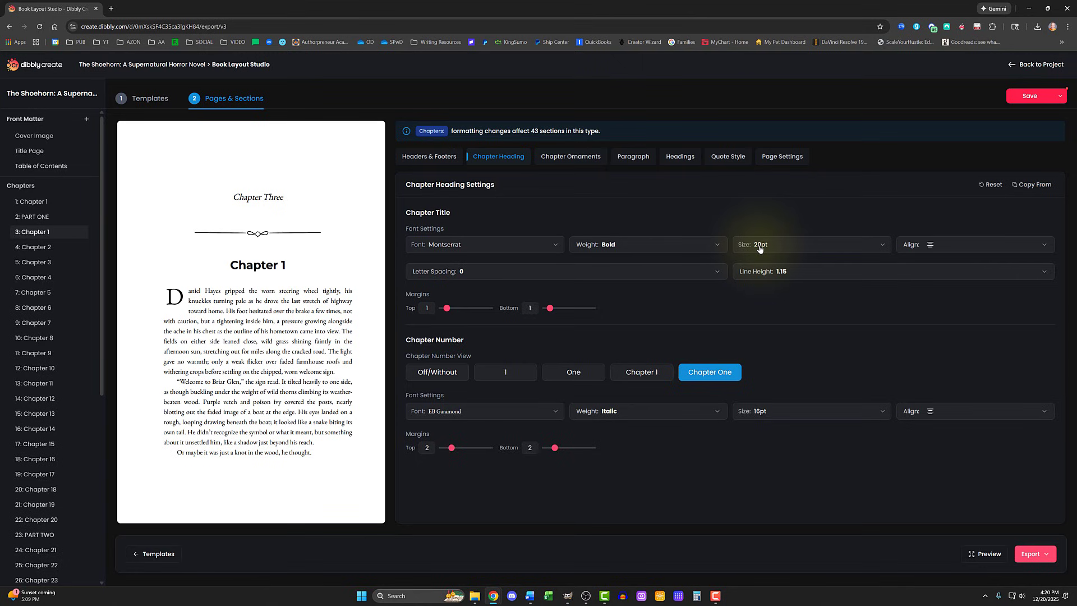
# Compare the chapter number view options, set the view to Off/Without, and save the chapter heading settings
pyautogui.click(433, 371)
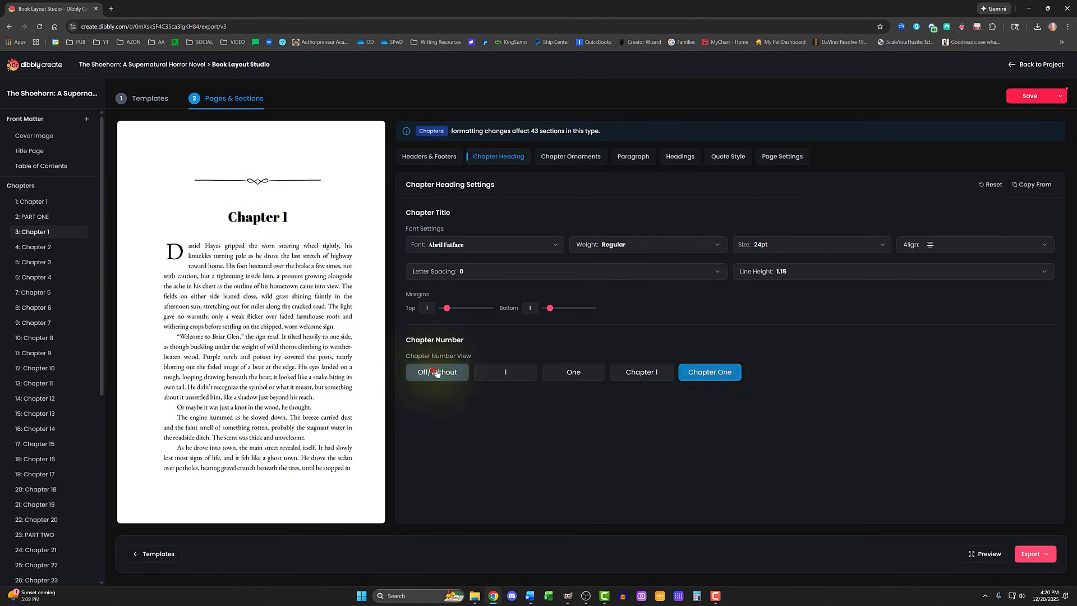
pyautogui.click(484, 372)
pyautogui.click(573, 372)
pyautogui.click(640, 372)
pyautogui.click(705, 368)
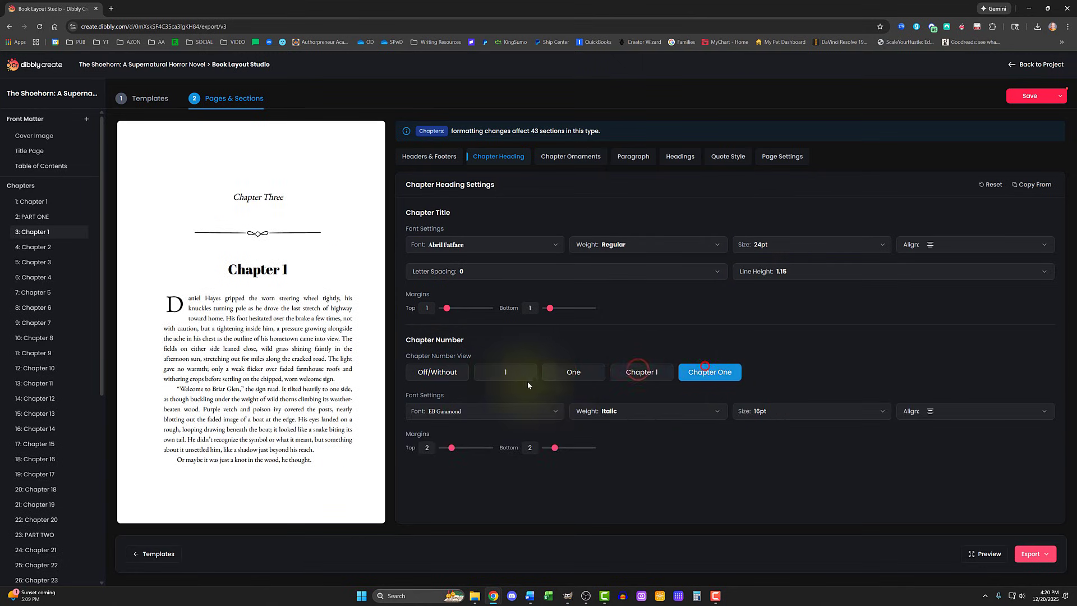
pyautogui.click(455, 375)
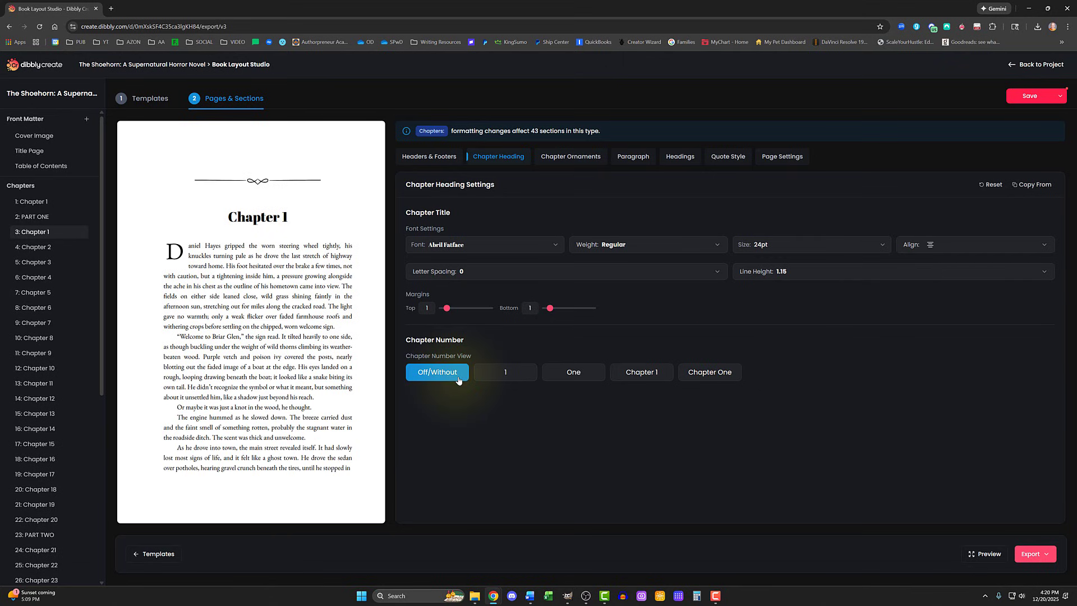
pyautogui.click(1008, 100)
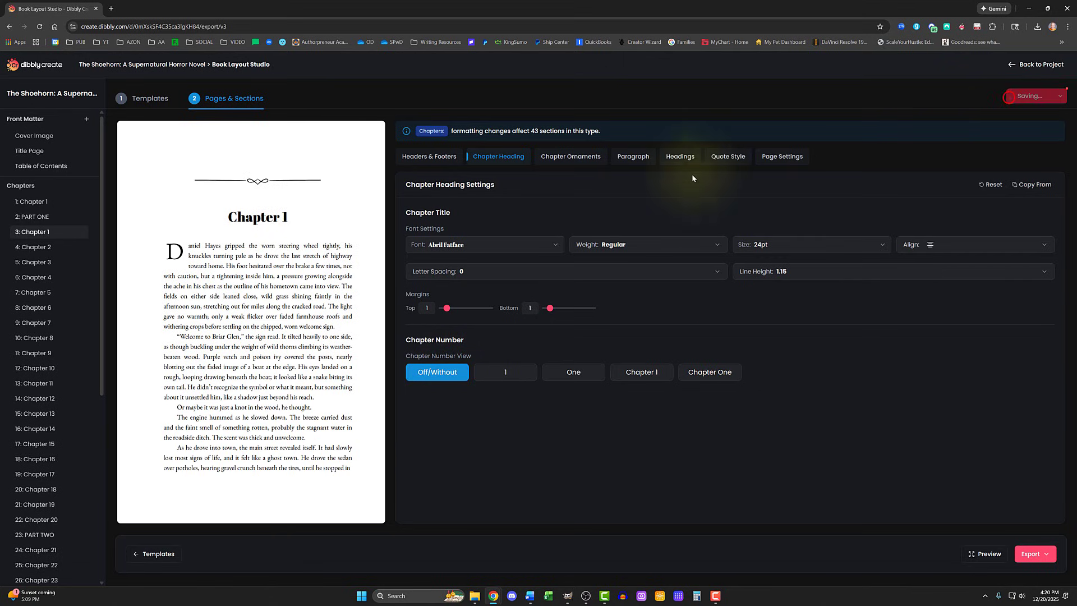
# Replace the chapters' headpiece ornament with the tapered line that has a diamond at its centre
pyautogui.click(581, 157)
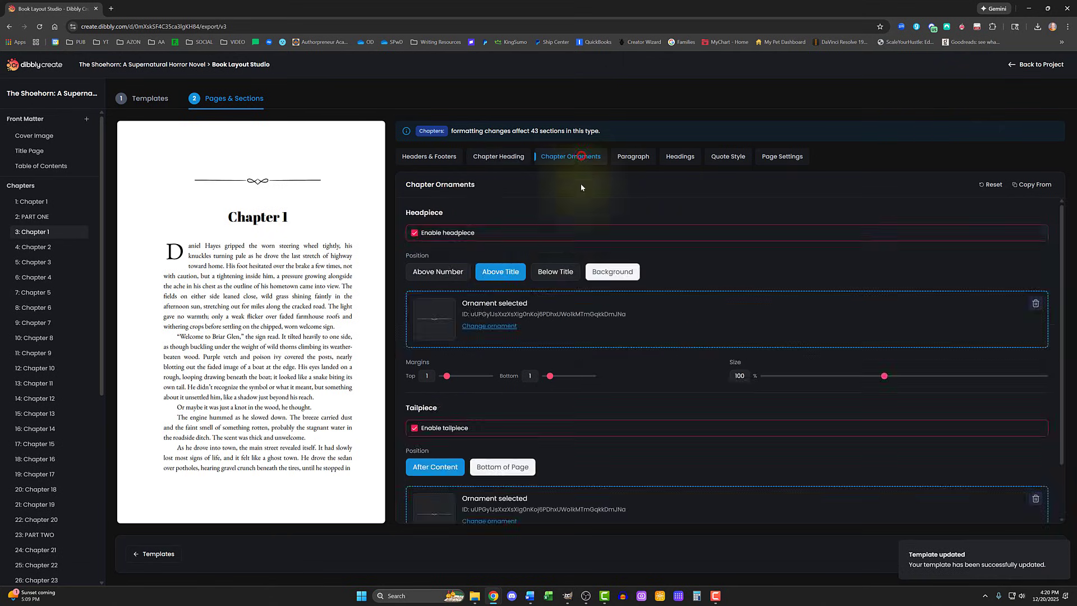
pyautogui.click(415, 233)
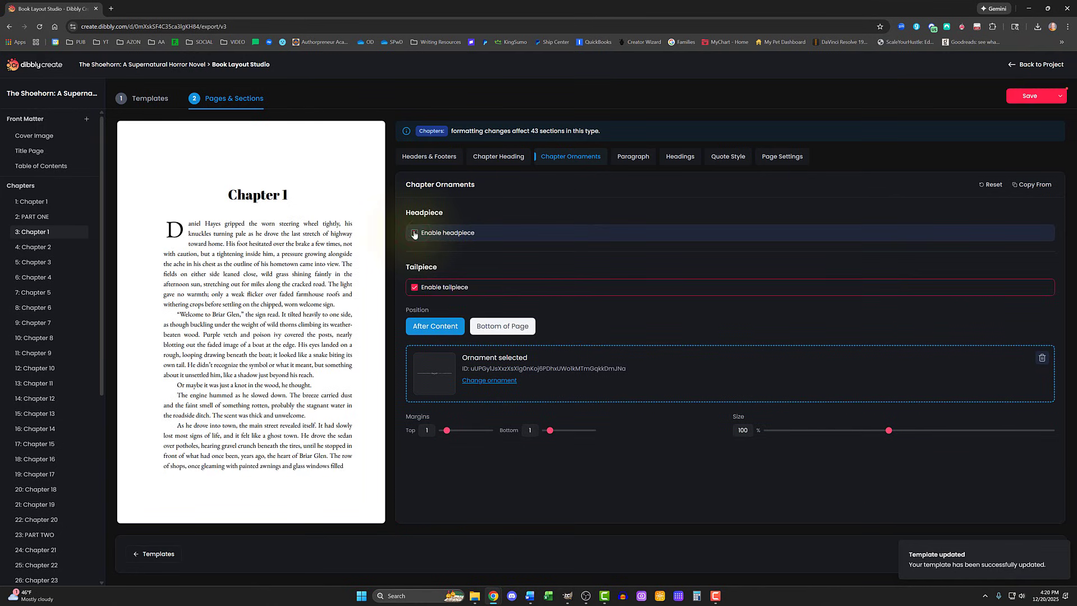
pyautogui.click(413, 233)
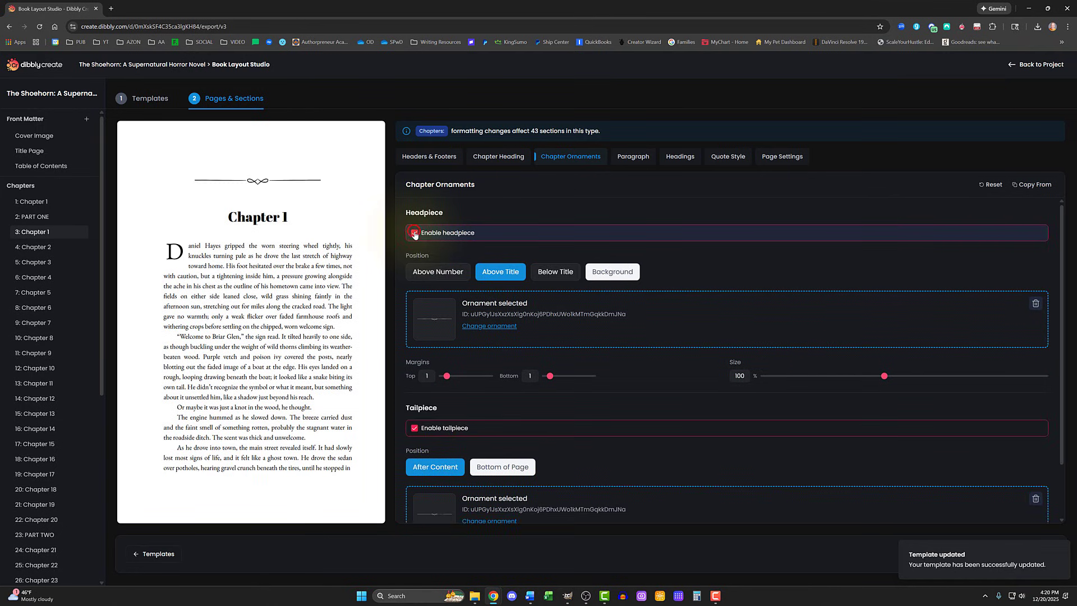
pyautogui.click(488, 328)
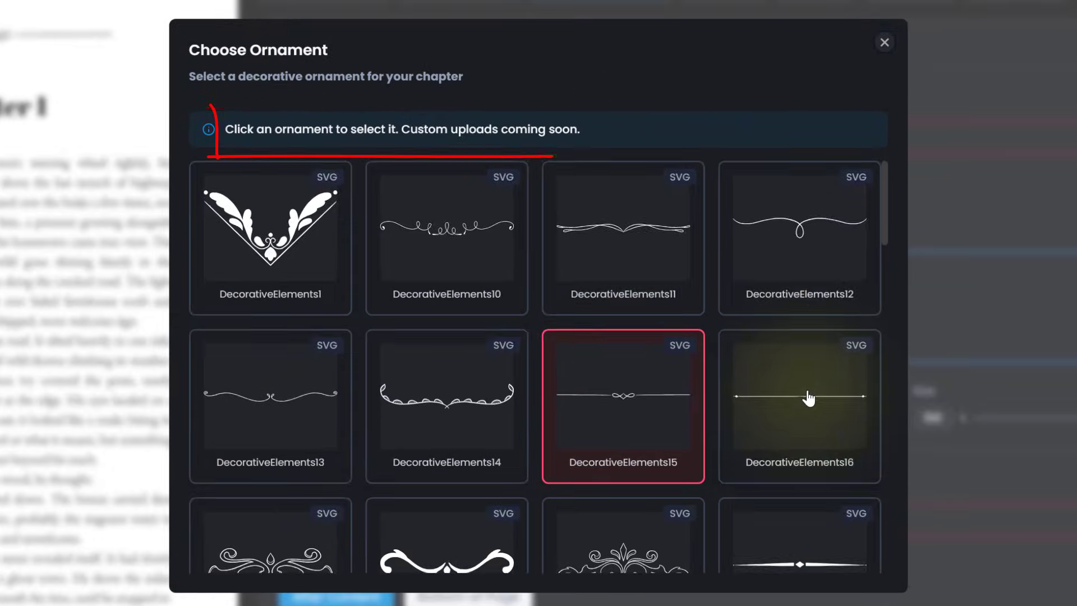
pyautogui.scroll(-1, 675, 362)
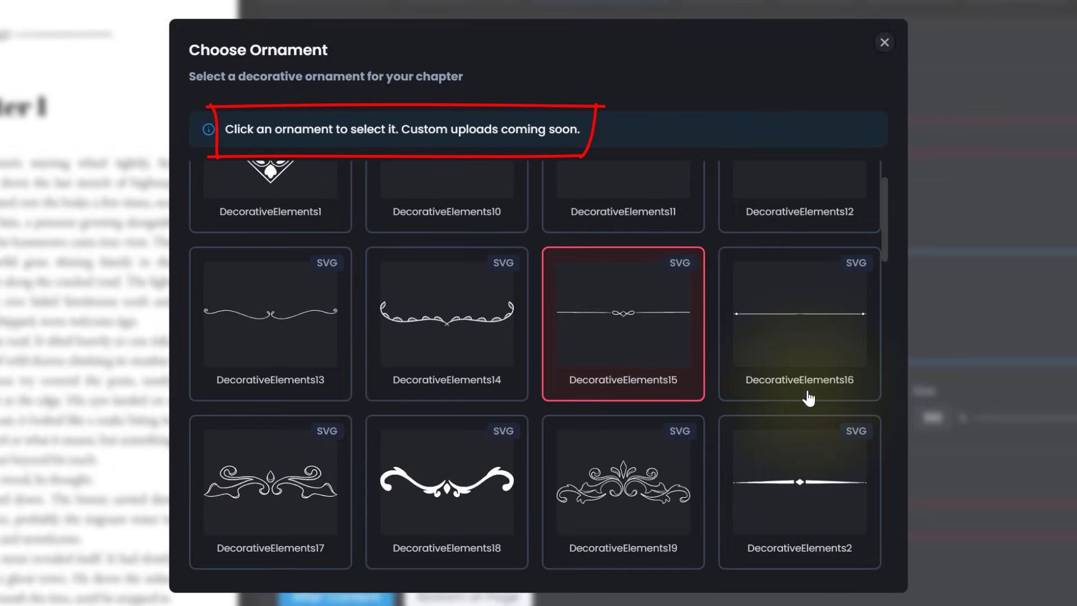
pyautogui.scroll(-2, 808, 399)
pyautogui.click(783, 437)
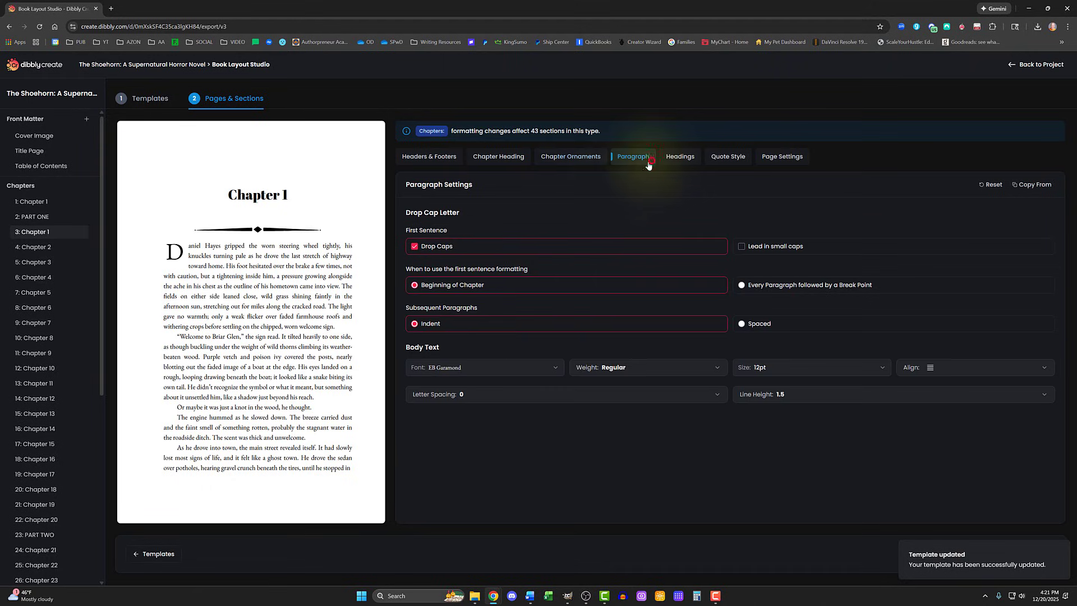
# Try Drop Caps and Lead in small caps for the chapters' first sentence, and the Spaced option for subsequent paragraphs
pyautogui.click(565, 249)
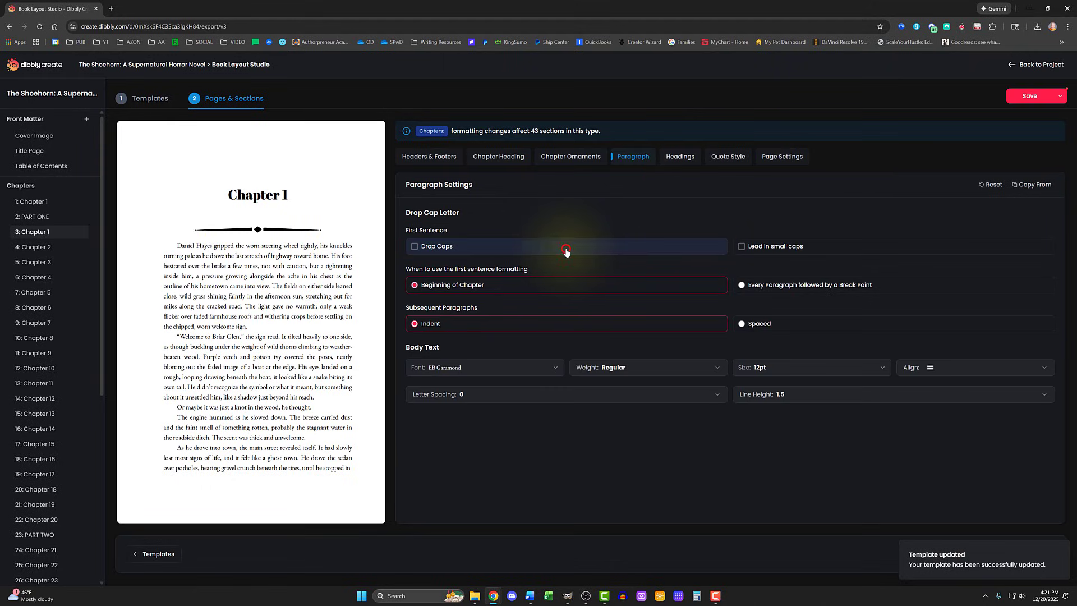
pyautogui.click(566, 252)
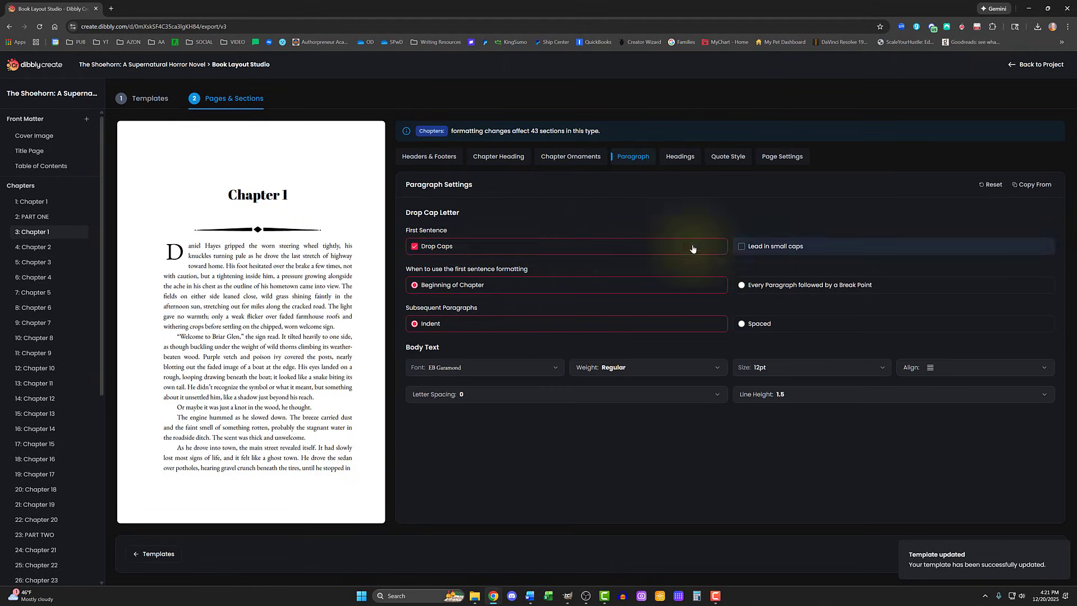
pyautogui.click(594, 245)
pyautogui.click(753, 246)
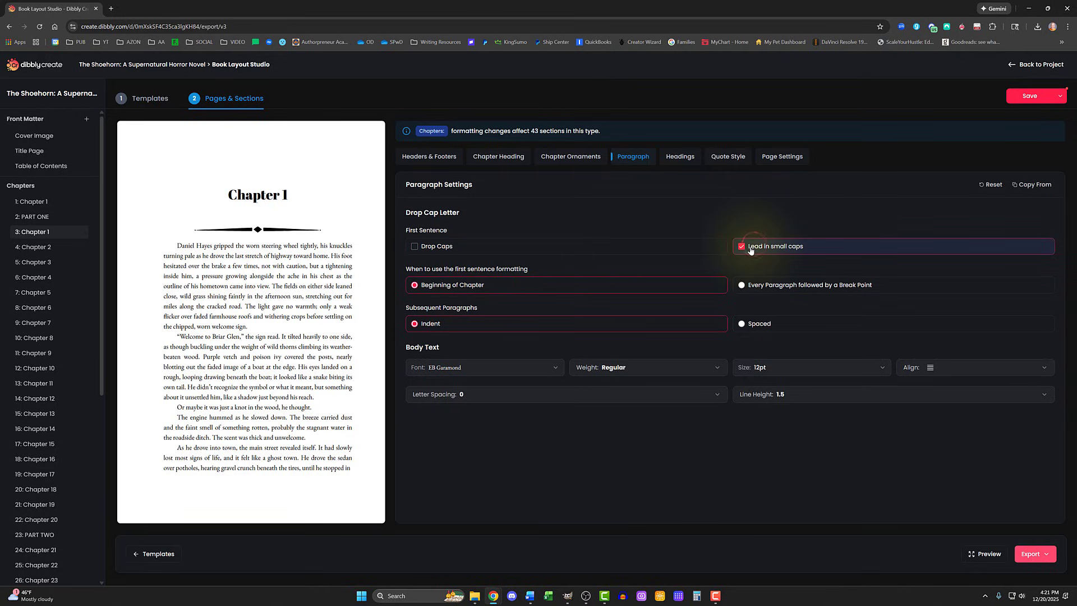
pyautogui.click(638, 251)
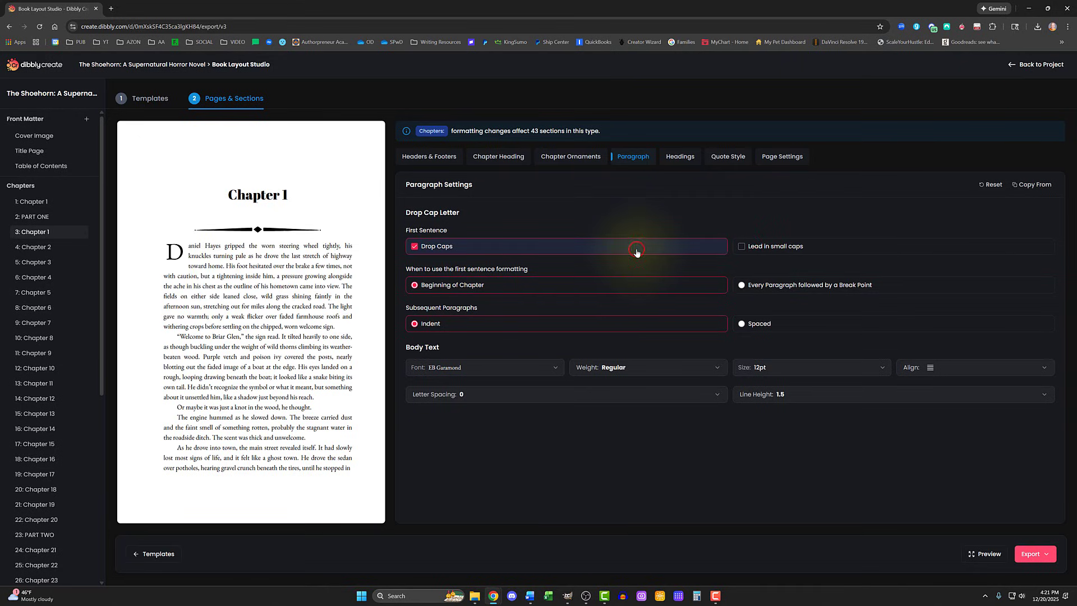
pyautogui.click(752, 246)
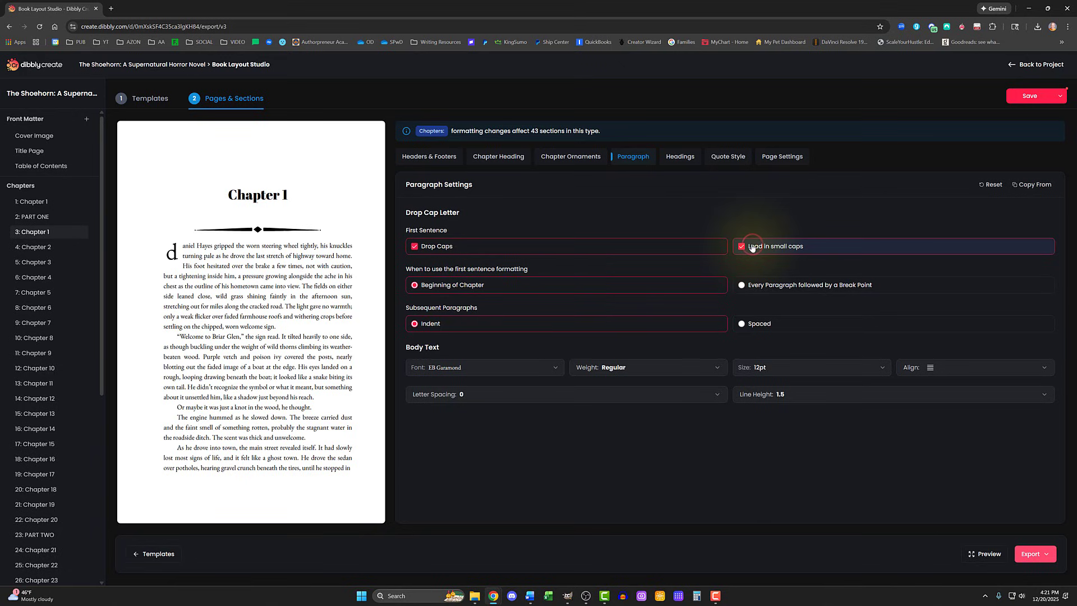
pyautogui.click(753, 247)
pyautogui.click(746, 324)
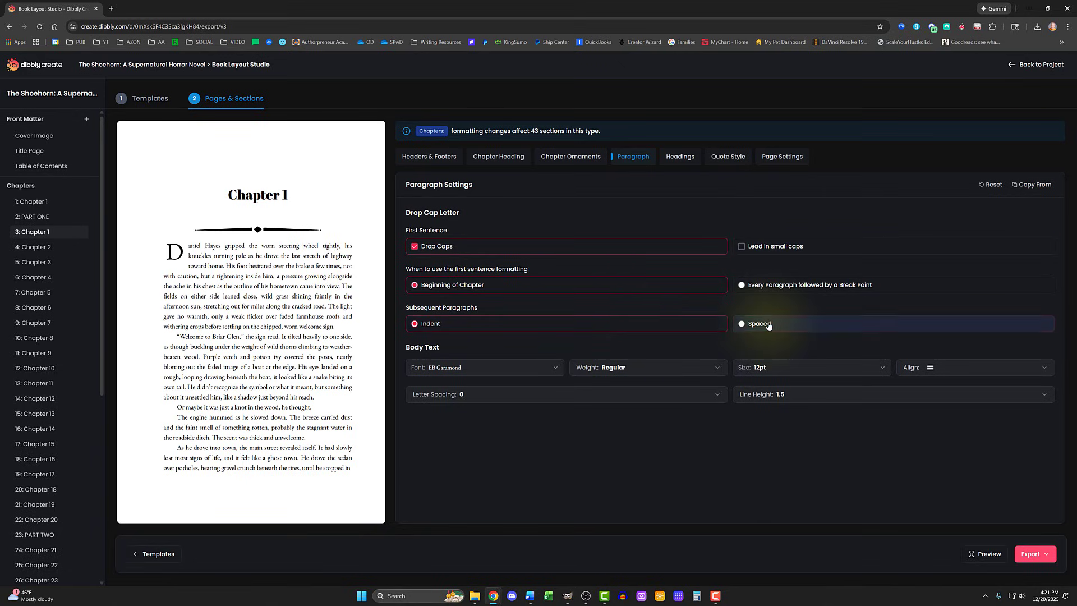
pyautogui.click(675, 327)
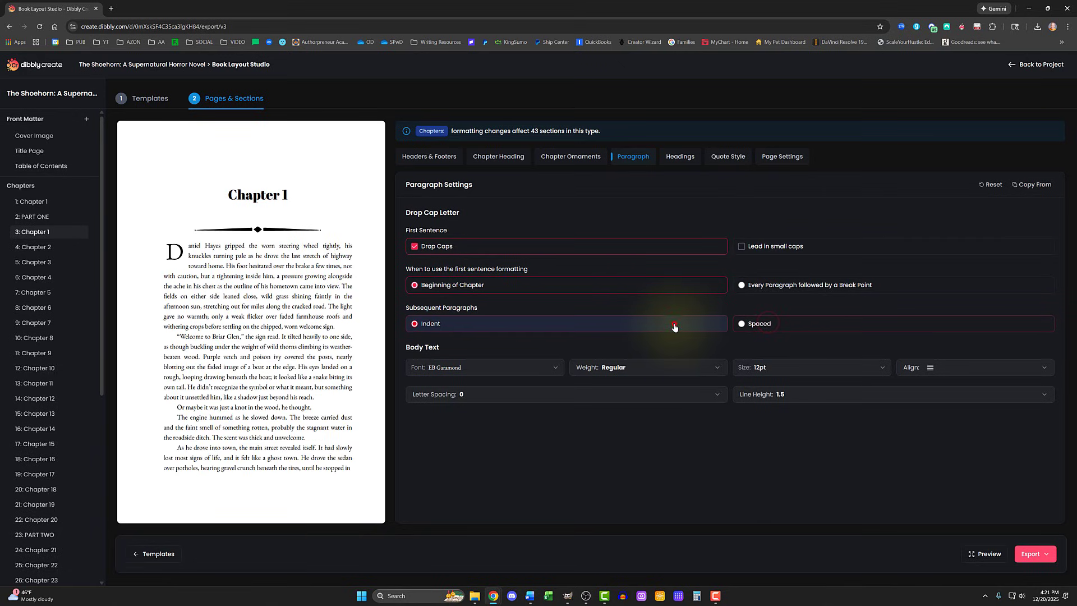
# Set the chapters' body text font to Merriweather at 12pt and save the paragraph settings
pyautogui.click(533, 368)
pyautogui.scroll(-2, 483, 443)
pyautogui.click(496, 474)
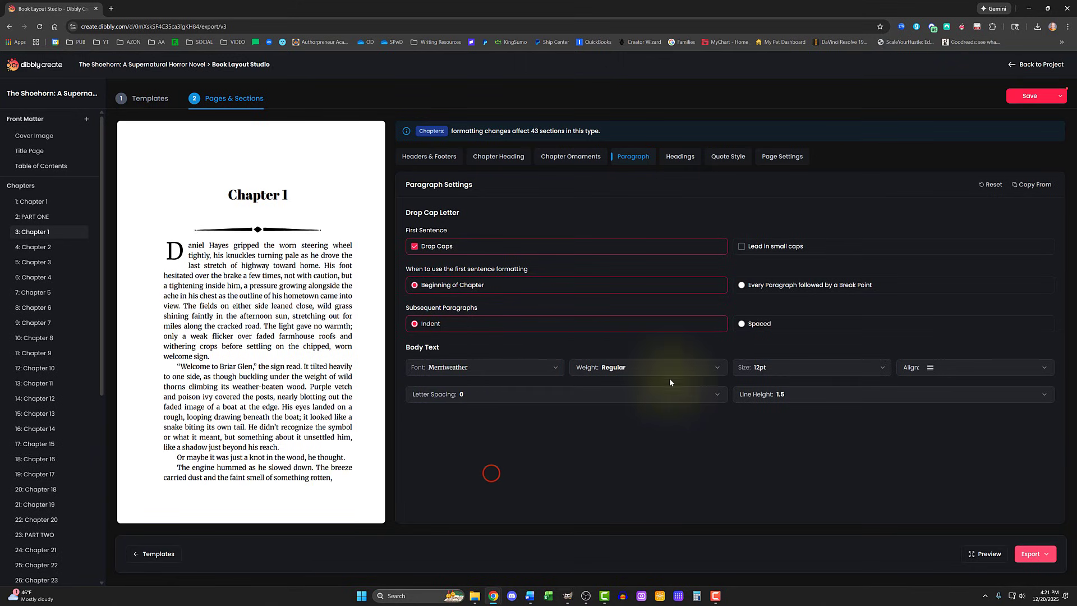
pyautogui.click(775, 371)
pyautogui.click(775, 370)
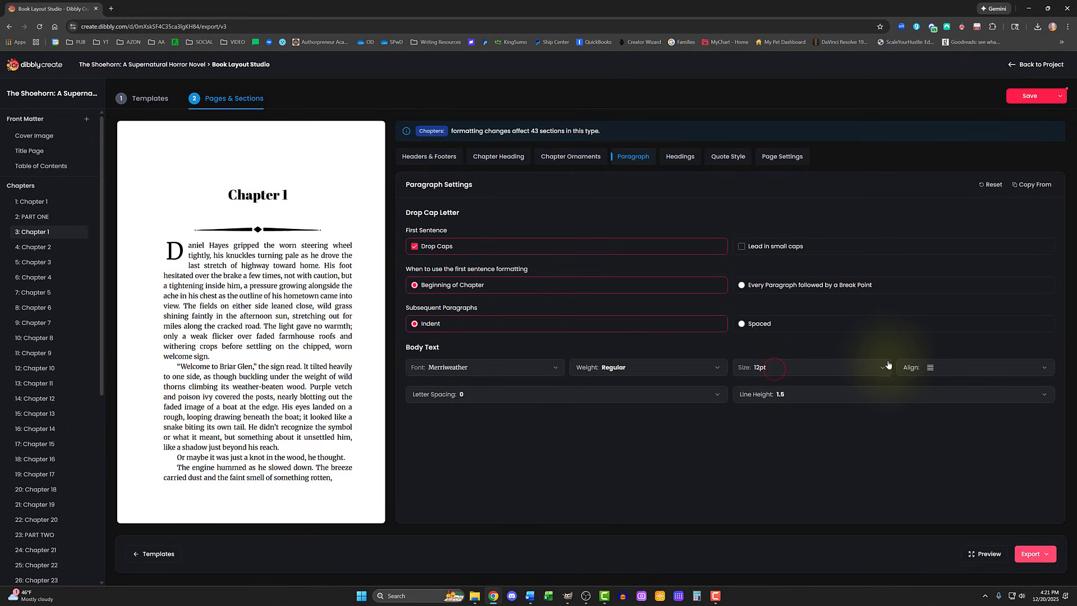
pyautogui.click(1017, 100)
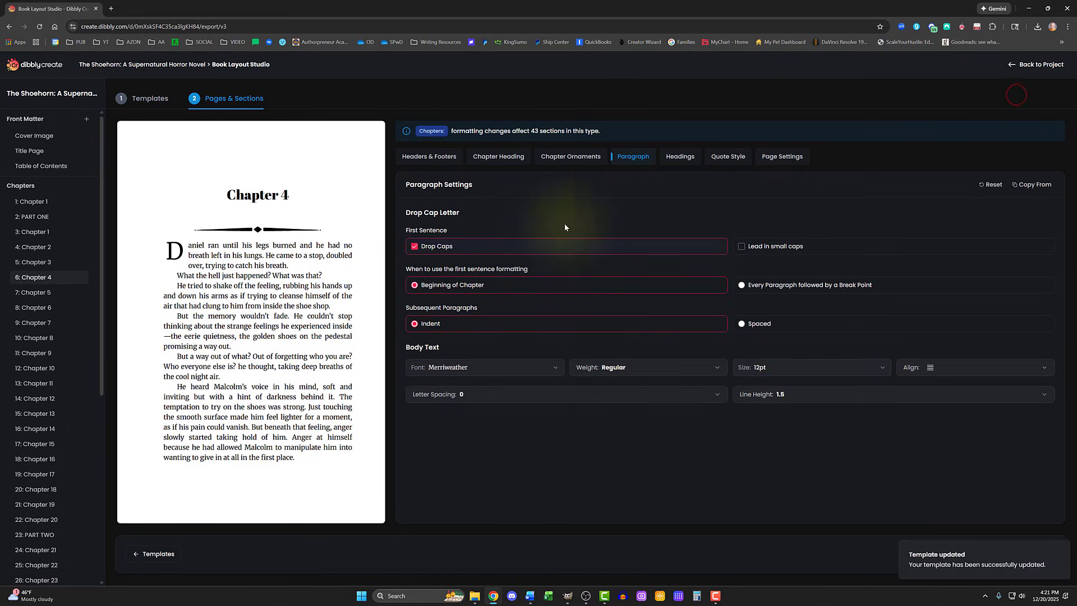
# Set the chapters' Heading 1 style to the Abril Fatface font at 24pt
pyautogui.click(671, 160)
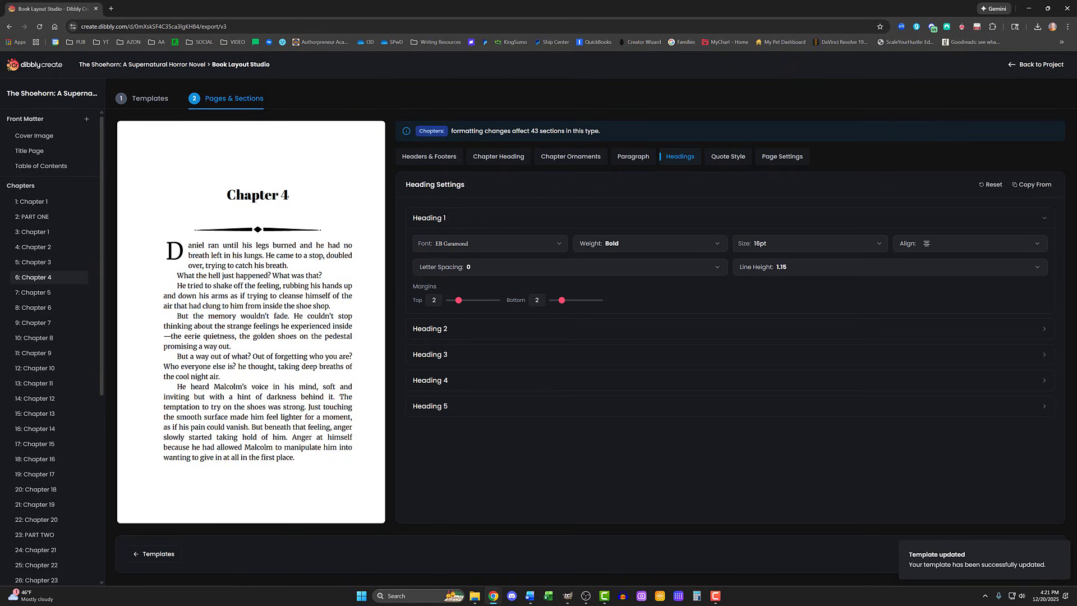
pyautogui.click(439, 248)
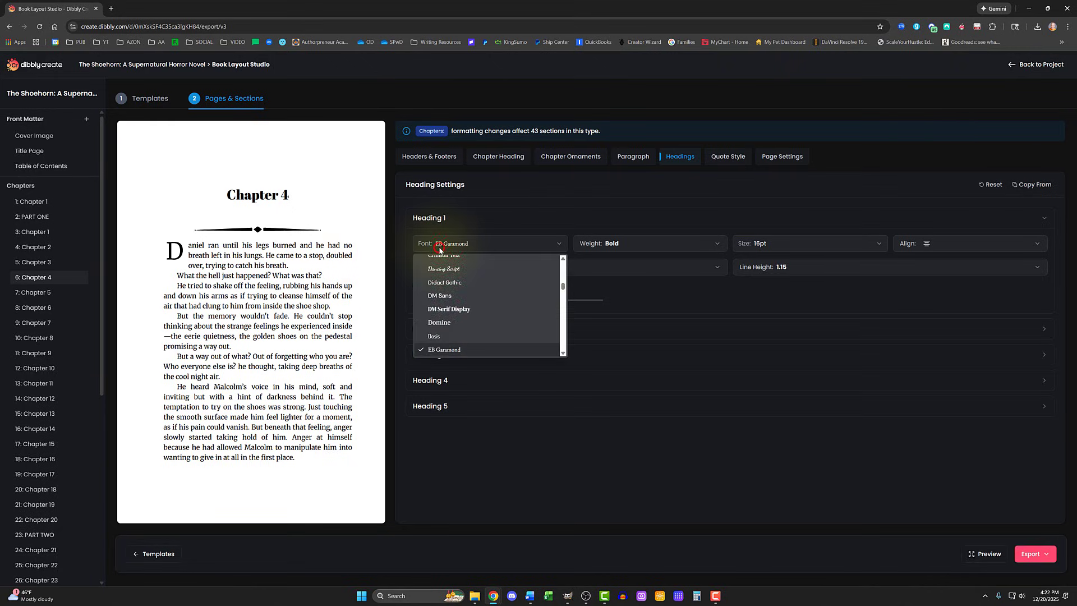
pyautogui.scroll(10, 448, 303)
pyautogui.click(469, 270)
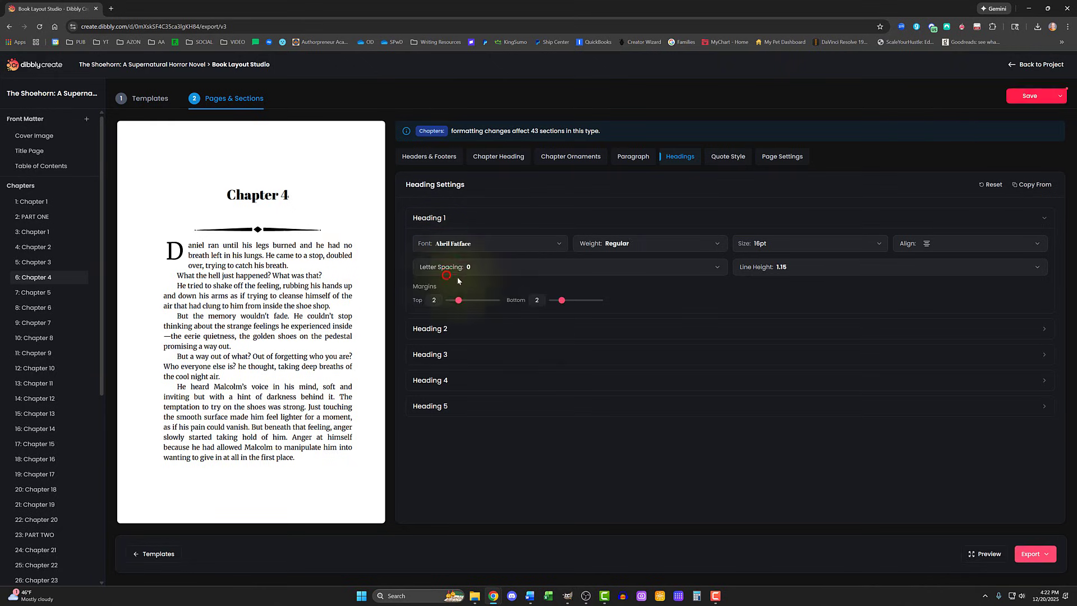
pyautogui.click(759, 245)
pyautogui.click(755, 383)
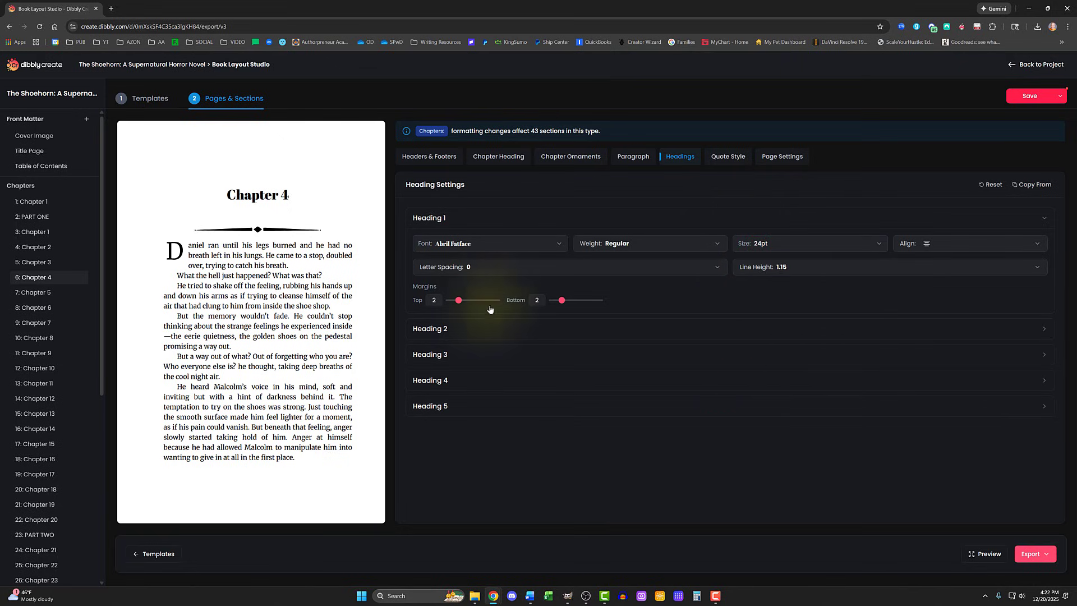
# Set the chapters' Heading 2 style to Abril Fatface at 16pt and save the heading settings
pyautogui.click(486, 331)
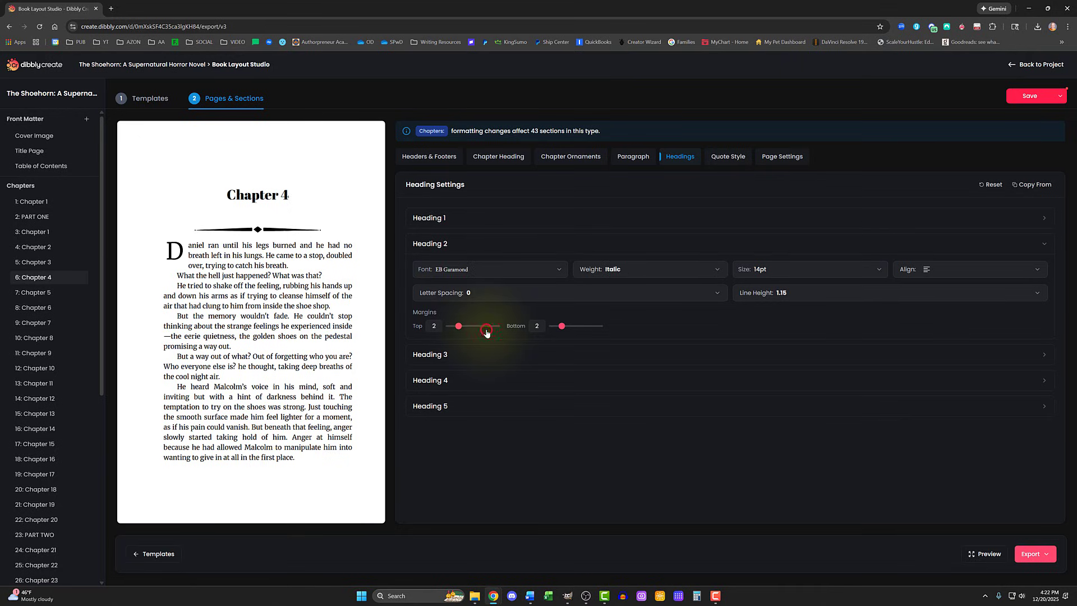
pyautogui.click(450, 274)
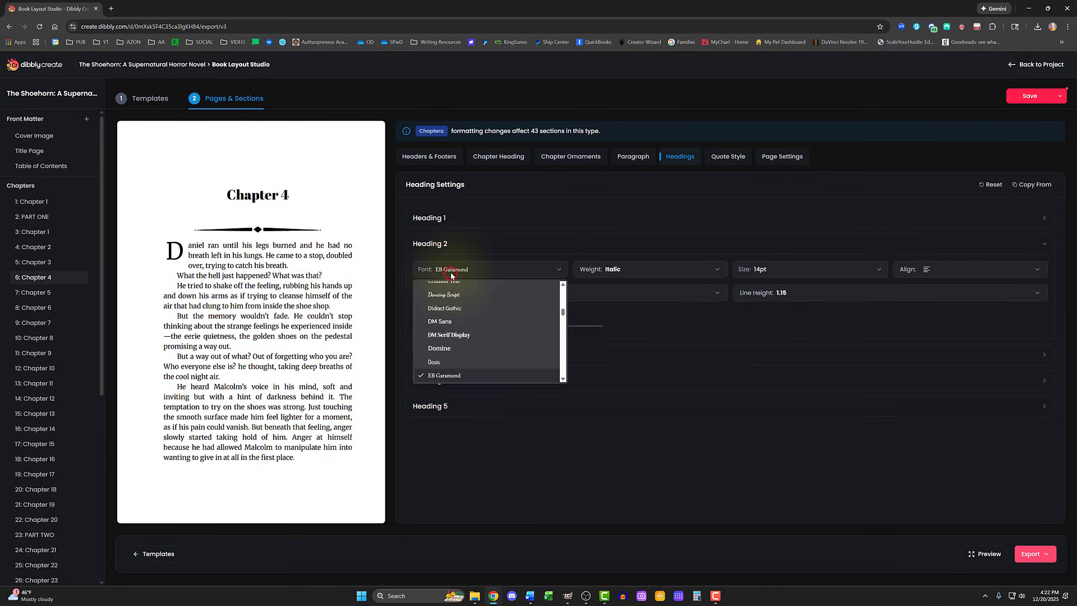
pyautogui.click(450, 303)
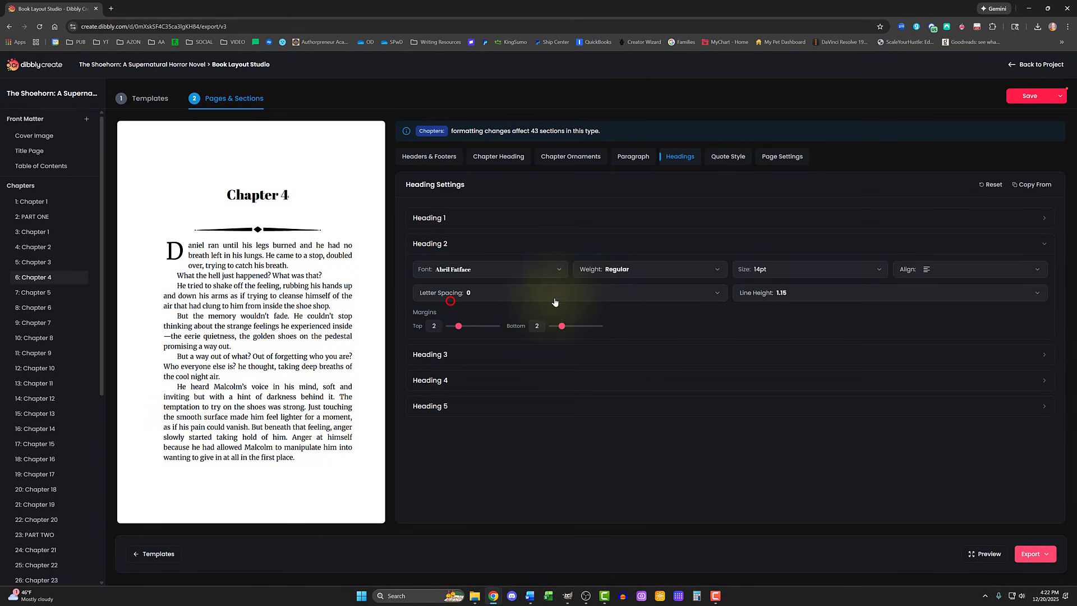
pyautogui.click(1030, 96)
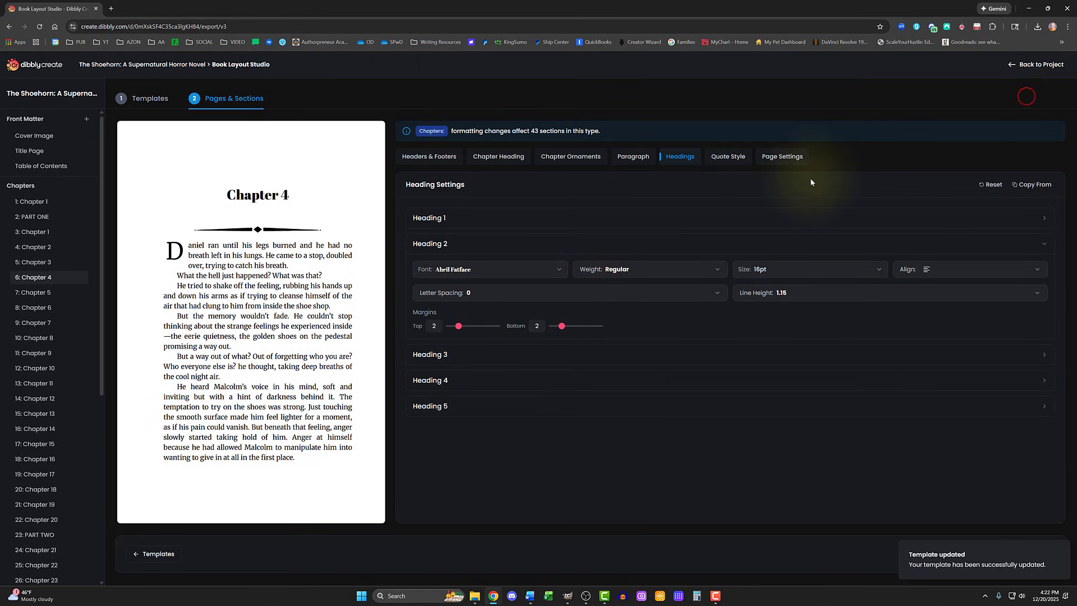
# Try the Current quote style, check it on PART ONE, switch the chapters to the Epigraph style and save
pyautogui.click(718, 158)
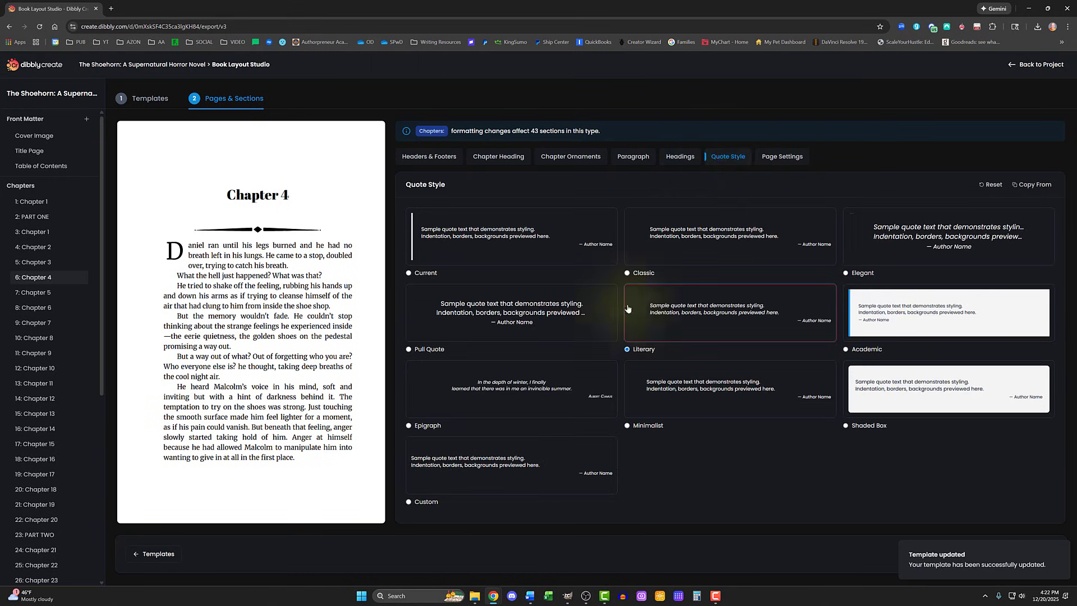
pyautogui.click(527, 245)
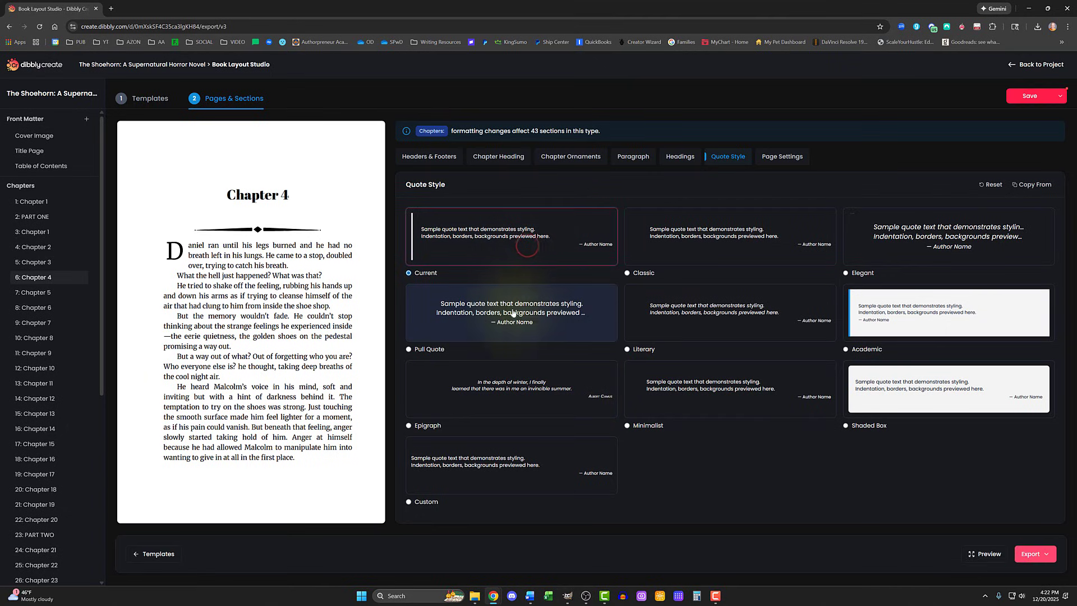
pyautogui.click(38, 218)
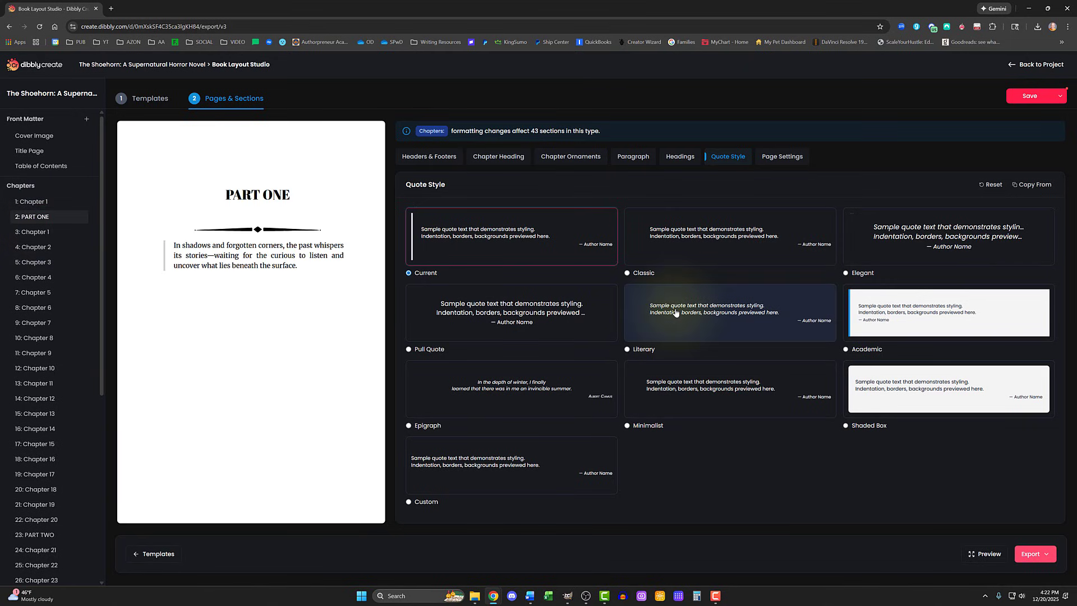
pyautogui.click(565, 373)
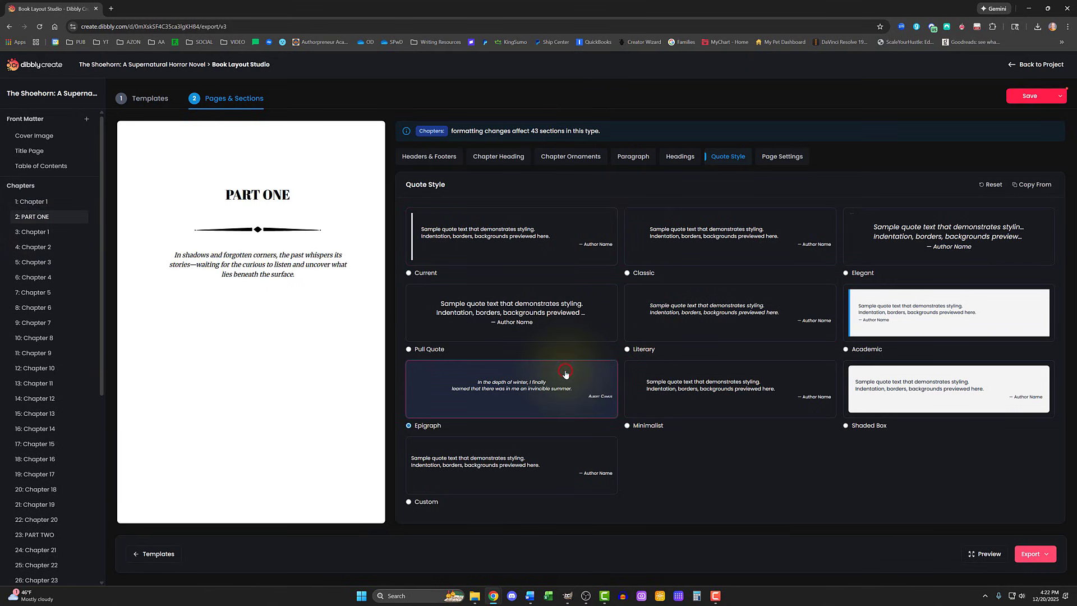
pyautogui.click(1020, 98)
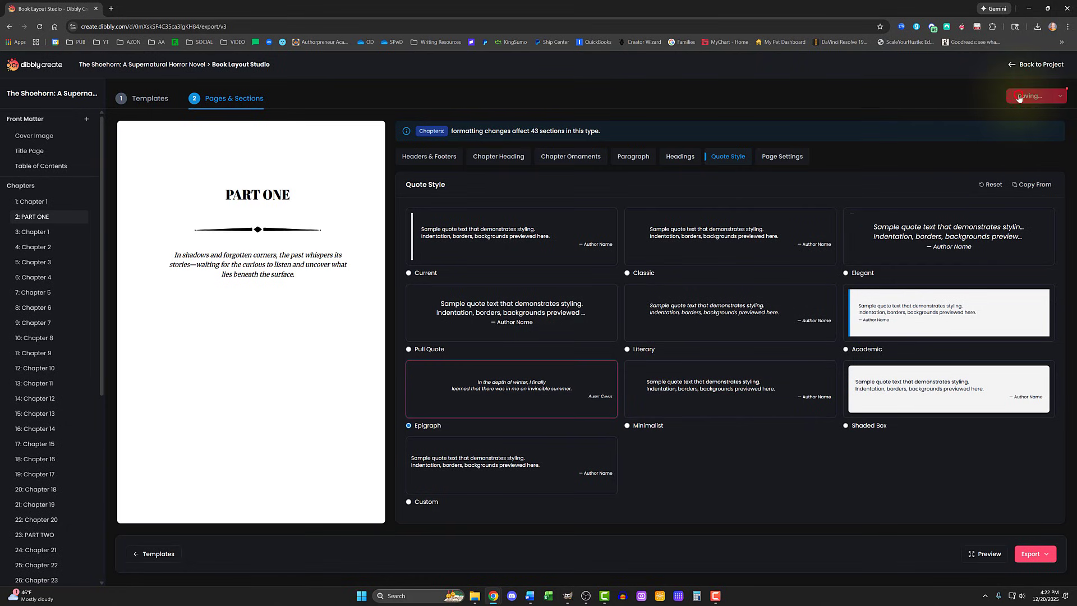
# Compare the chapter positioning options and set chapters to begin on the right page (recto)
pyautogui.click(785, 158)
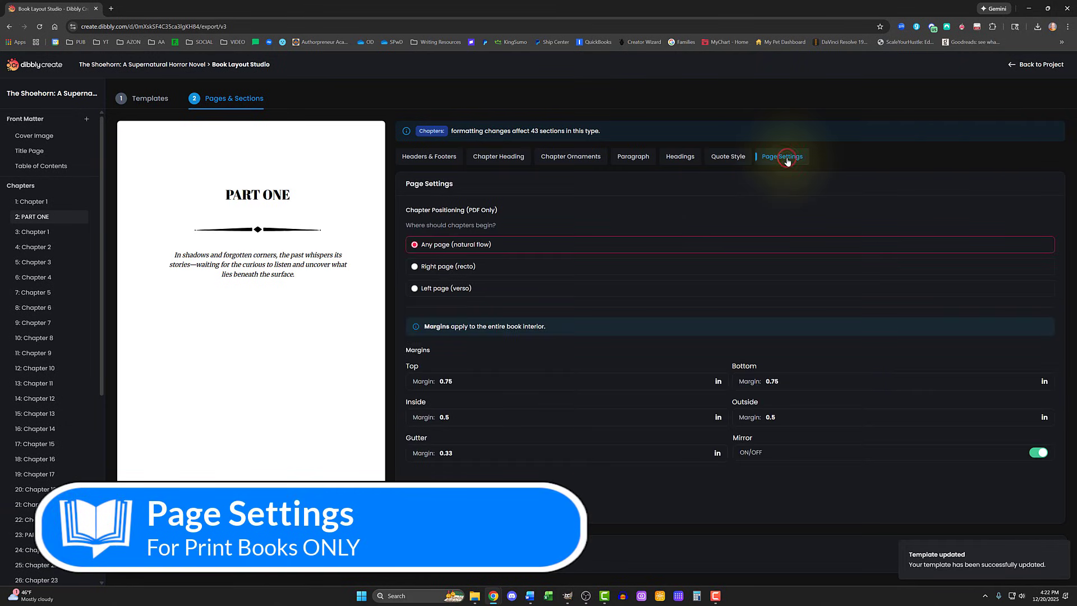
pyautogui.click(542, 270)
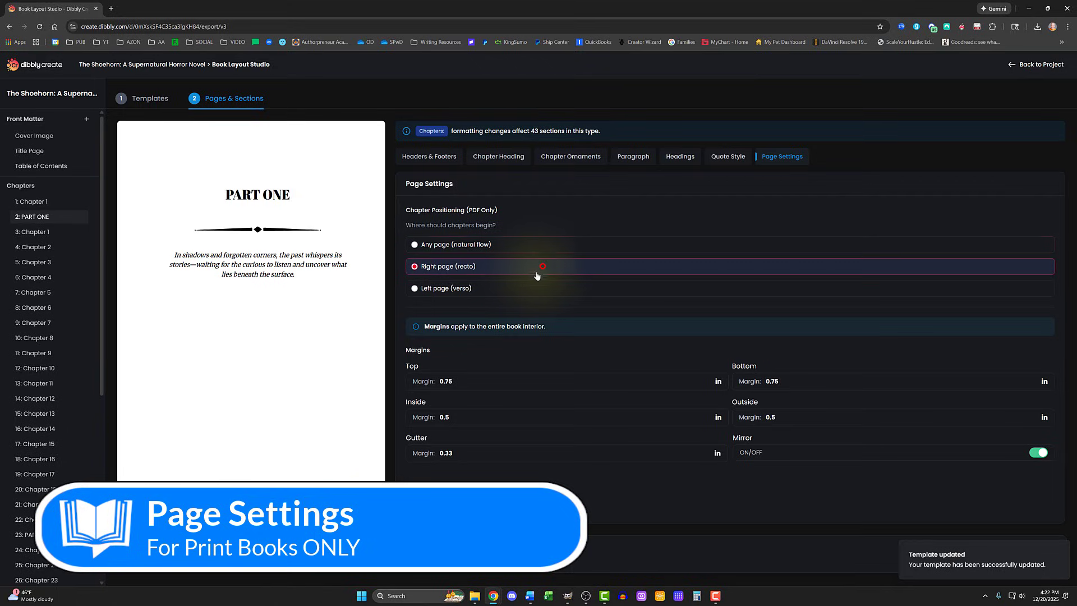
pyautogui.click(521, 289)
pyautogui.click(504, 267)
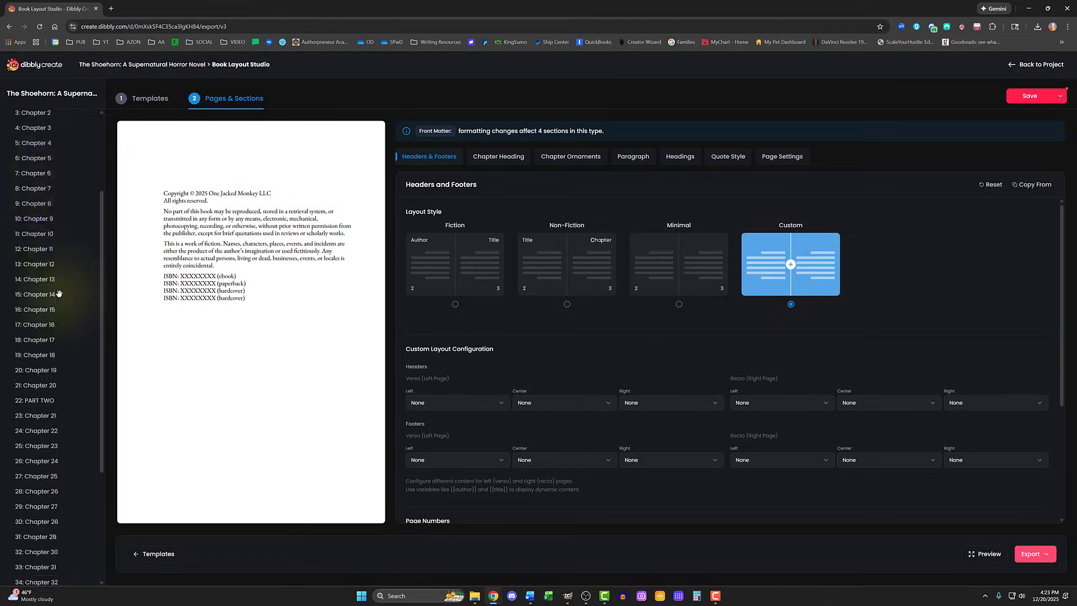
# Move the About the Book section from the chapters into the back matter and open it
pyautogui.scroll(-3, 65, 302)
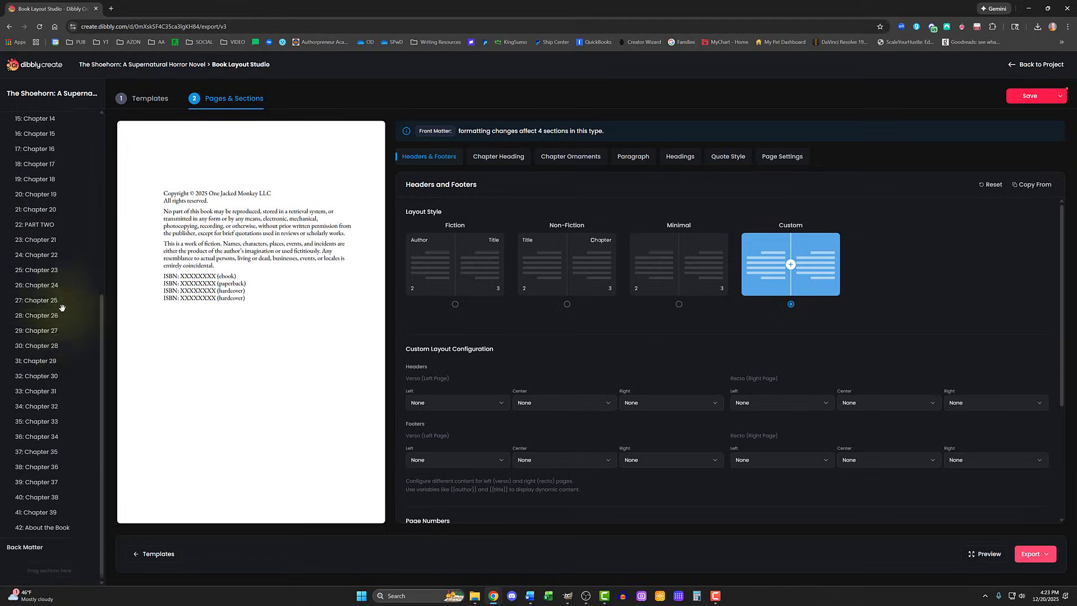
pyautogui.moveTo(55, 525); pyautogui.dragTo(55, 568)
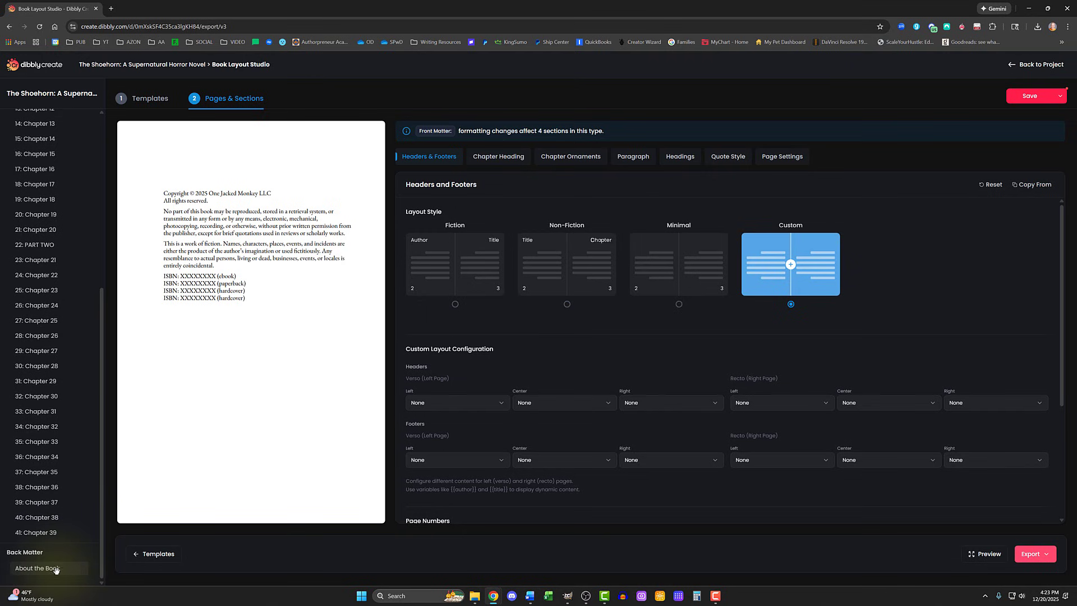
pyautogui.click(52, 568)
# Set the back matter's page number font to Montserrat, adjust its size, and save the header and footer settings
pyautogui.click(496, 157)
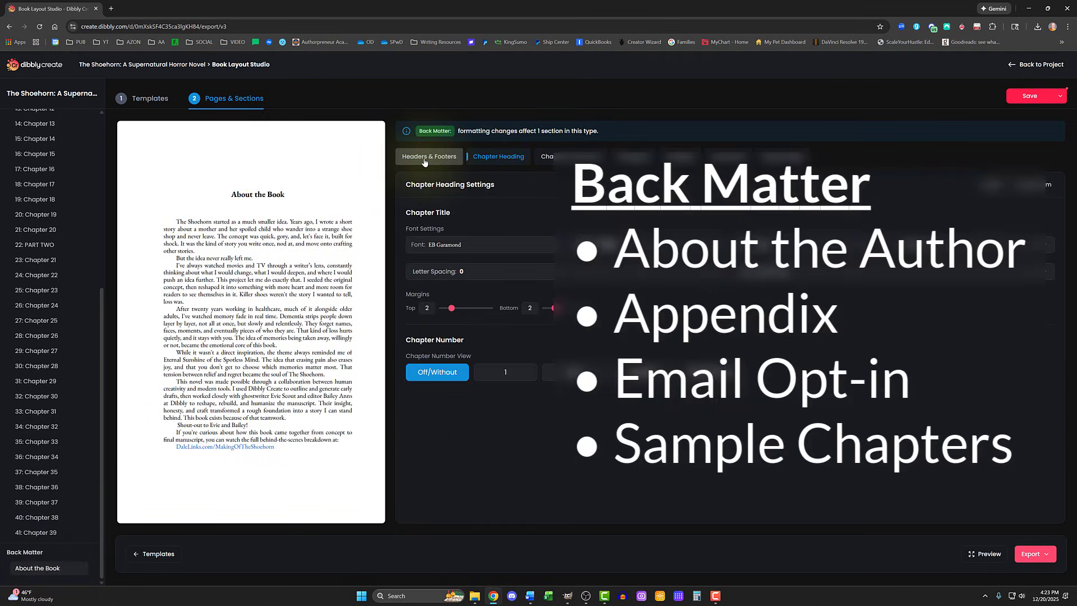
pyautogui.click(424, 158)
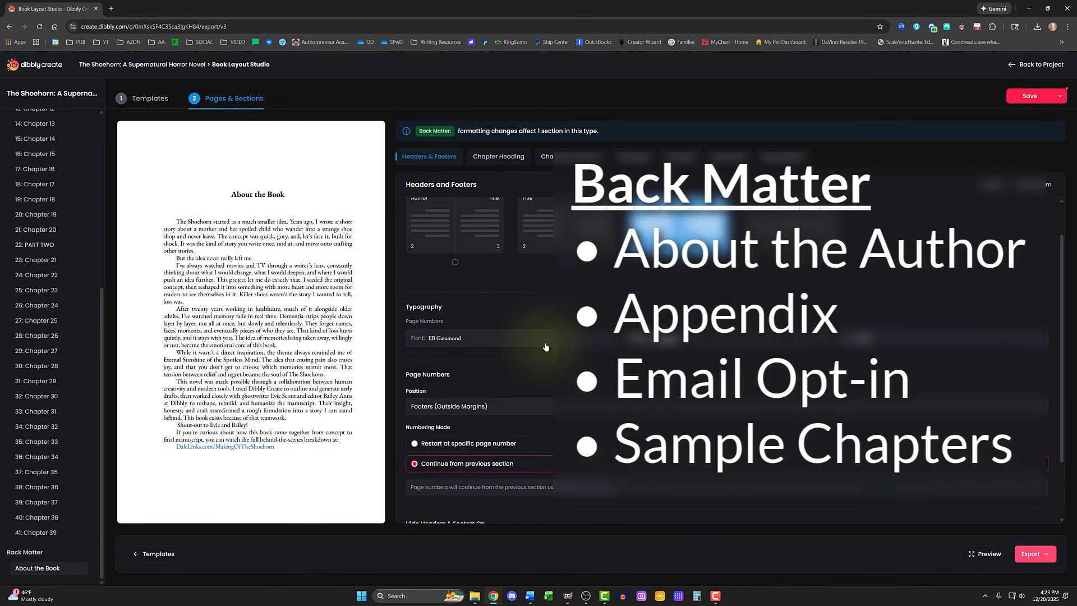
pyautogui.click(512, 339)
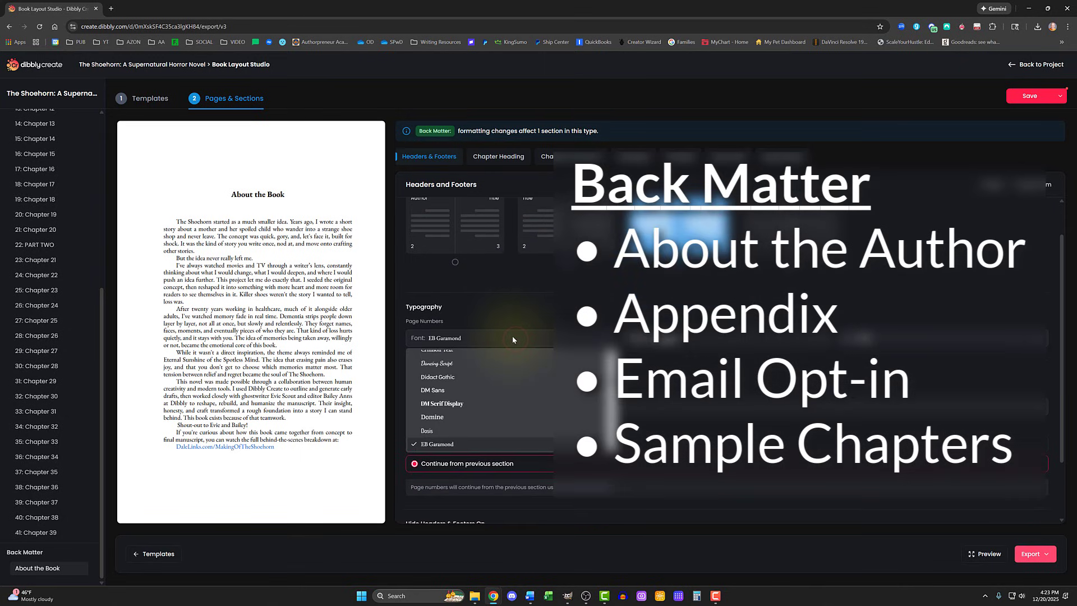
pyautogui.click(452, 401)
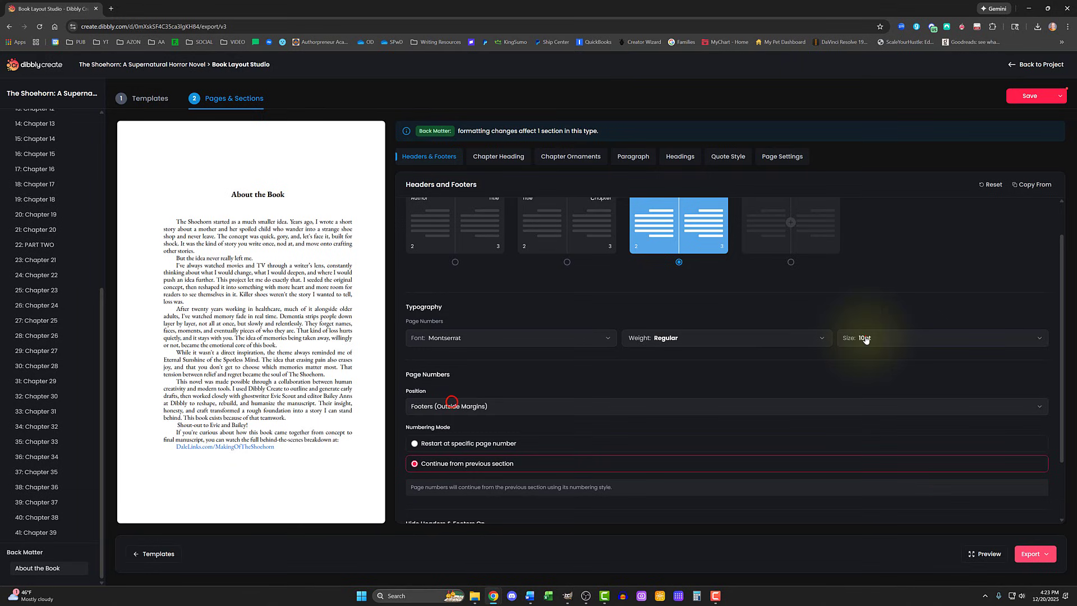
pyautogui.click(865, 337)
pyautogui.click(859, 376)
pyautogui.scroll(-2, 859, 376)
pyautogui.scroll(3, 859, 376)
pyautogui.click(1015, 94)
# Set the back matter's chapter title to Abril Fatface at 24pt and save the heading settings
pyautogui.click(493, 161)
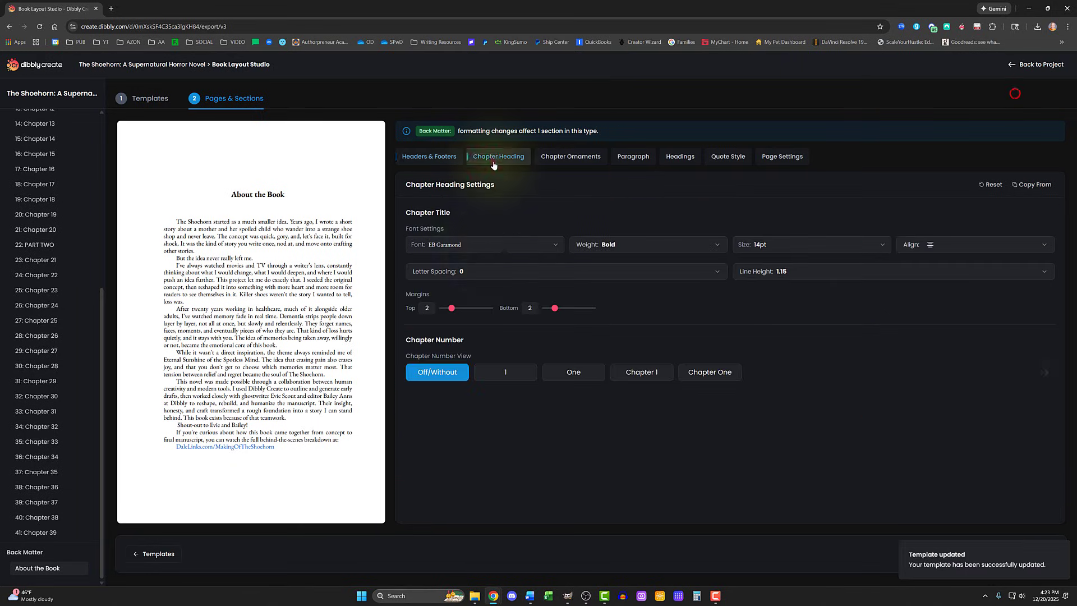
pyautogui.click(480, 245)
pyautogui.scroll(5, 476, 292)
pyautogui.click(476, 276)
pyautogui.click(796, 242)
pyautogui.click(771, 382)
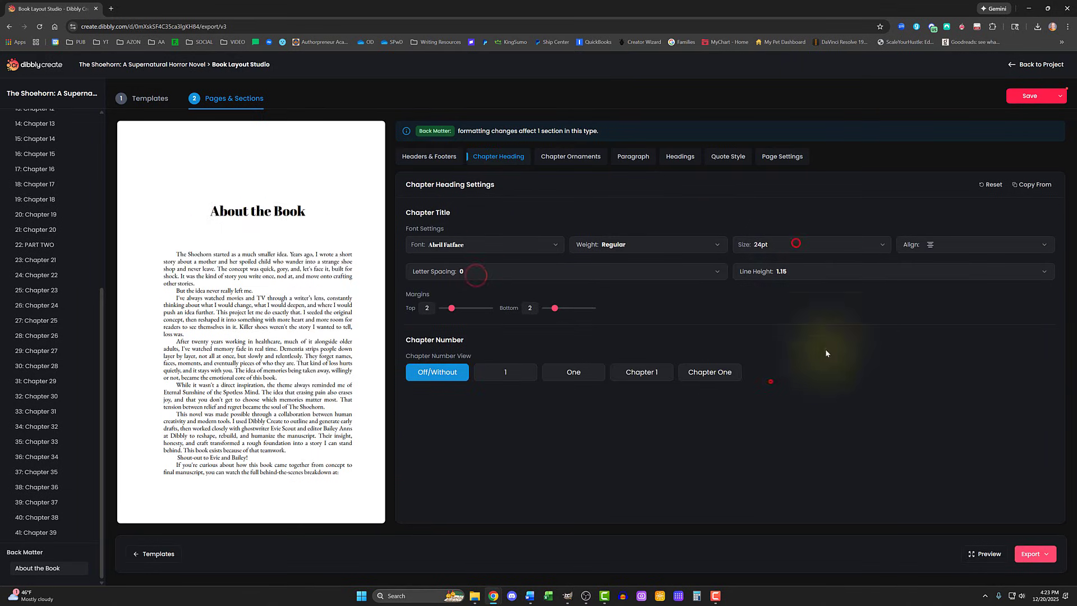
pyautogui.click(1030, 96)
# Add the tapered line with a central diamond as the back matter's ornament below the title and save
pyautogui.click(571, 156)
pyautogui.click(414, 232)
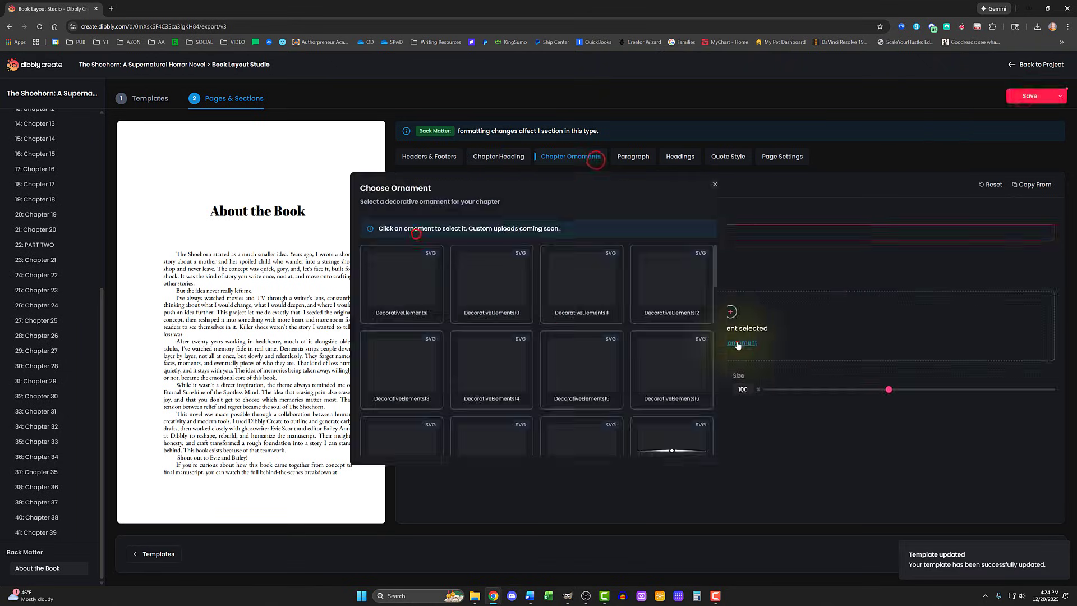
pyautogui.click(737, 341)
pyautogui.click(555, 271)
pyautogui.click(1029, 96)
# Turn on Drop Caps for the back matter, set its body text to Merriweather at 12pt, and save
pyautogui.click(633, 157)
pyautogui.click(414, 246)
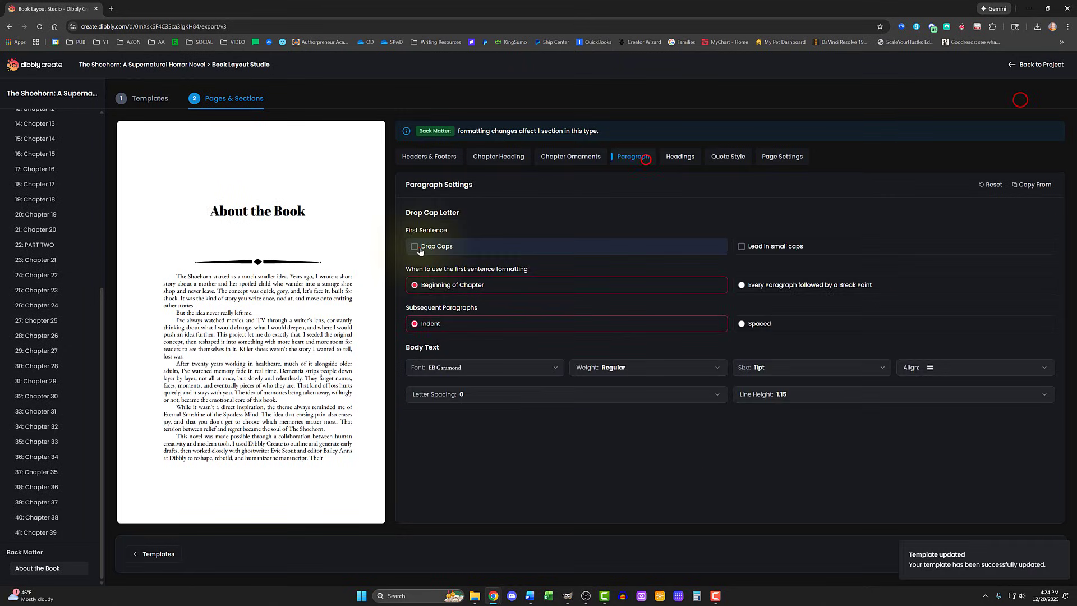
pyautogui.click(489, 371)
pyautogui.click(480, 474)
pyautogui.click(800, 371)
pyautogui.click(773, 438)
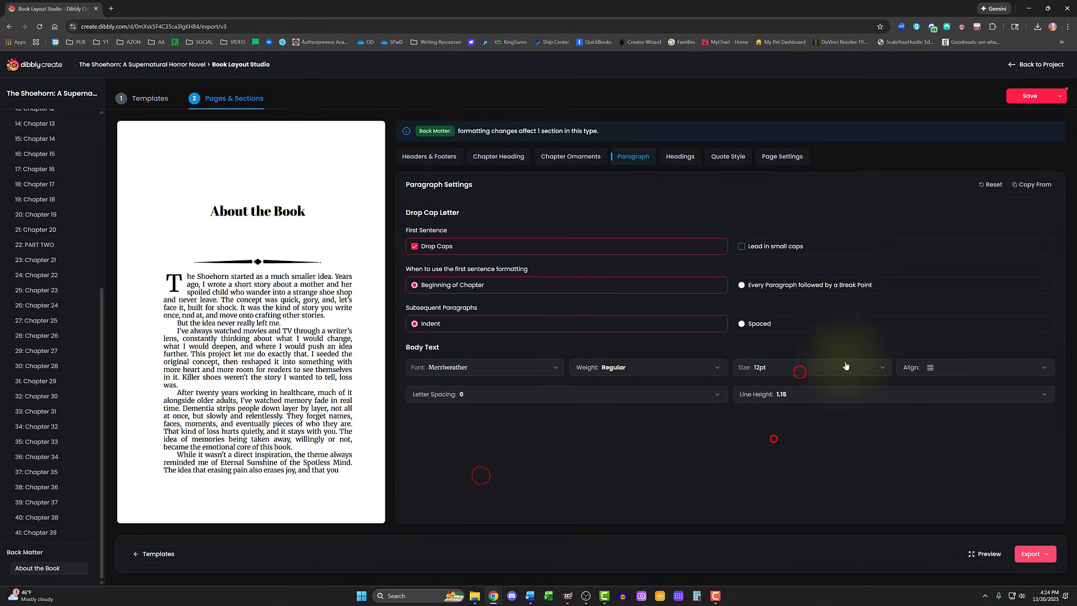
pyautogui.click(1029, 96)
# Set the back matter's Heading 1 font to Abril Fatface, save, and make its sections begin on the right page (recto)
pyautogui.click(680, 157)
pyautogui.click(488, 243)
pyautogui.click(487, 275)
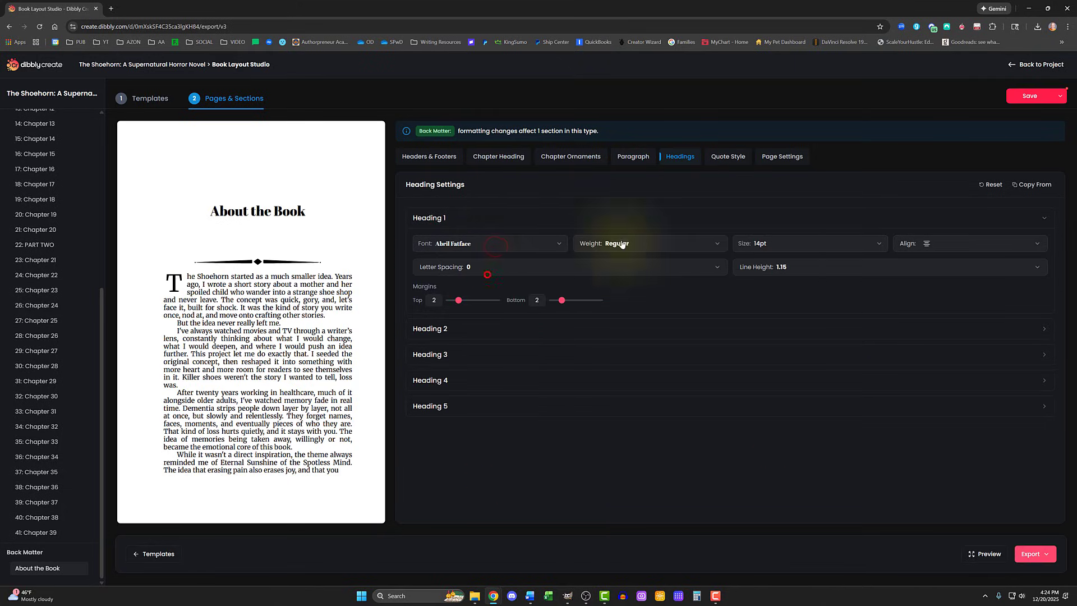
pyautogui.click(1029, 96)
pyautogui.click(782, 157)
pyautogui.click(513, 268)
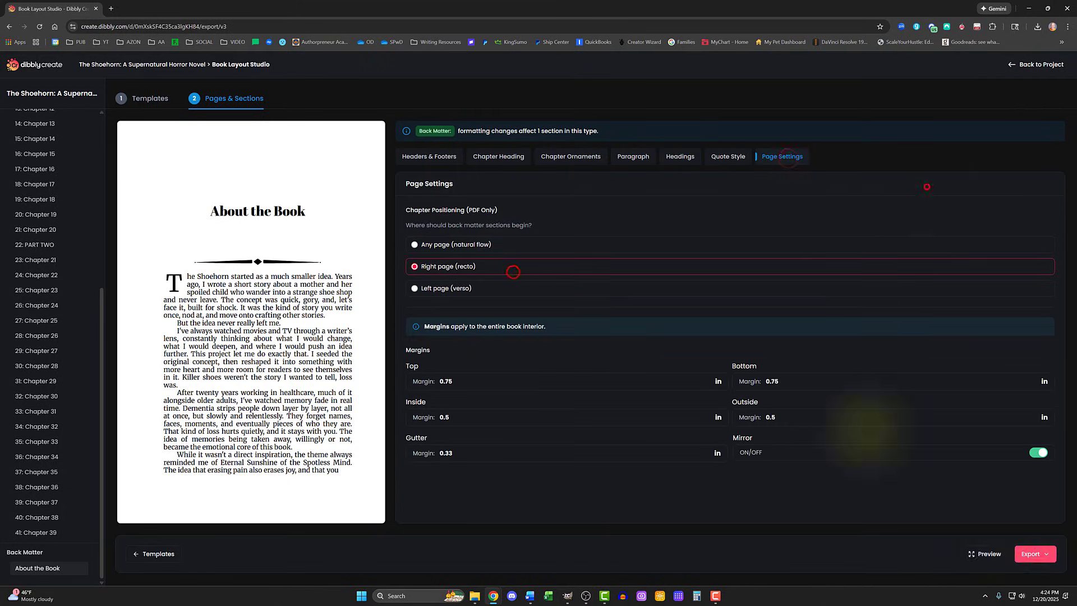
# Open the ePub export preview and view the book at the iPad Mini, iPhone X, Galaxy Note 8 and Kindle Paperwhite sizes
pyautogui.click(1035, 555)
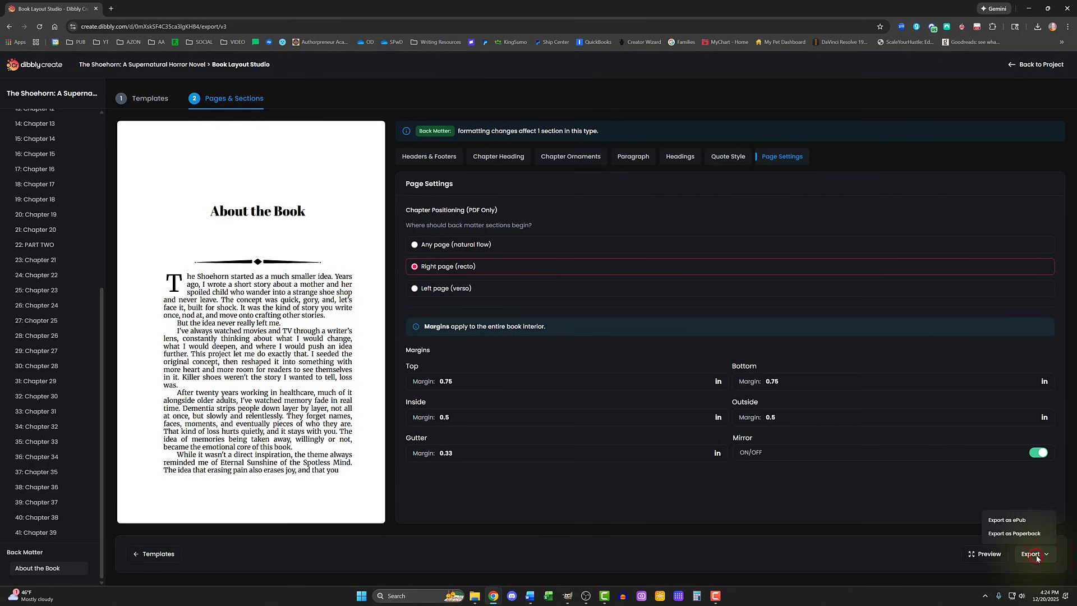
pyautogui.click(1013, 520)
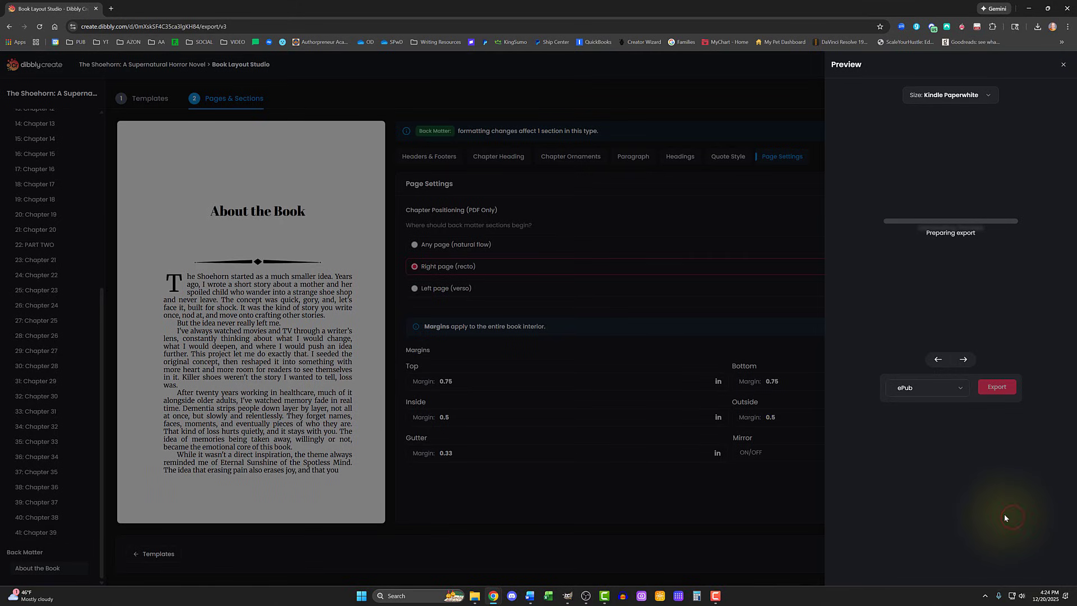
pyautogui.click(943, 95)
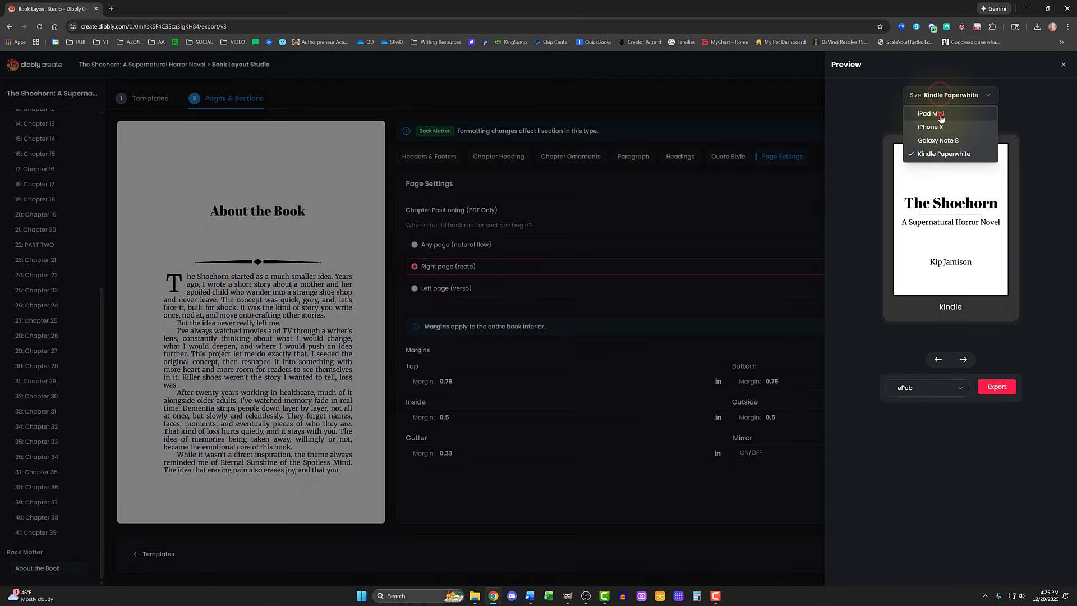
pyautogui.click(940, 115)
pyautogui.click(933, 97)
pyautogui.click(942, 127)
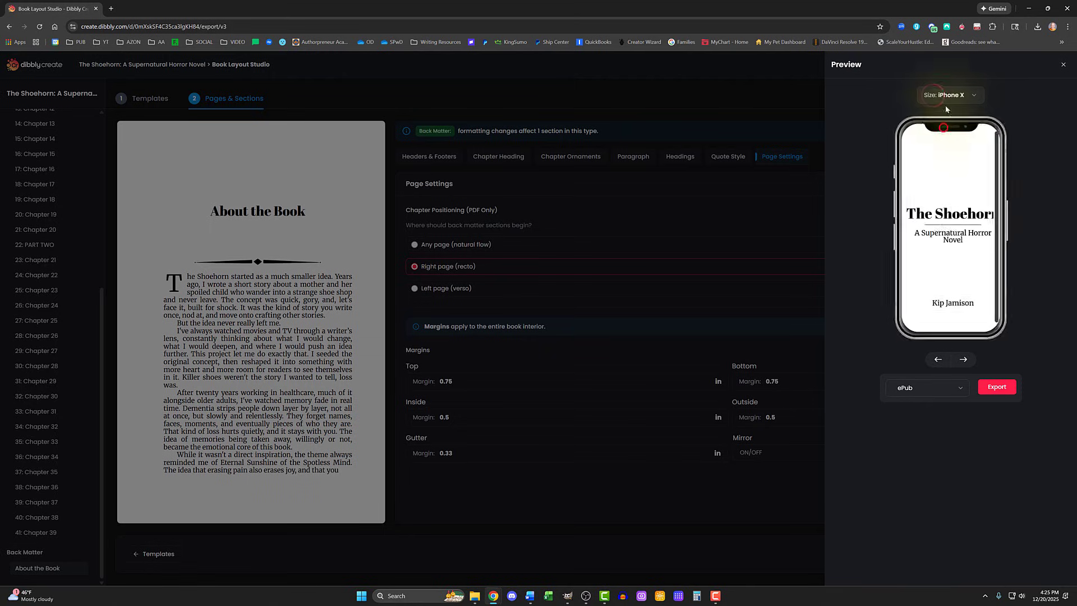
pyautogui.click(947, 94)
pyautogui.click(952, 141)
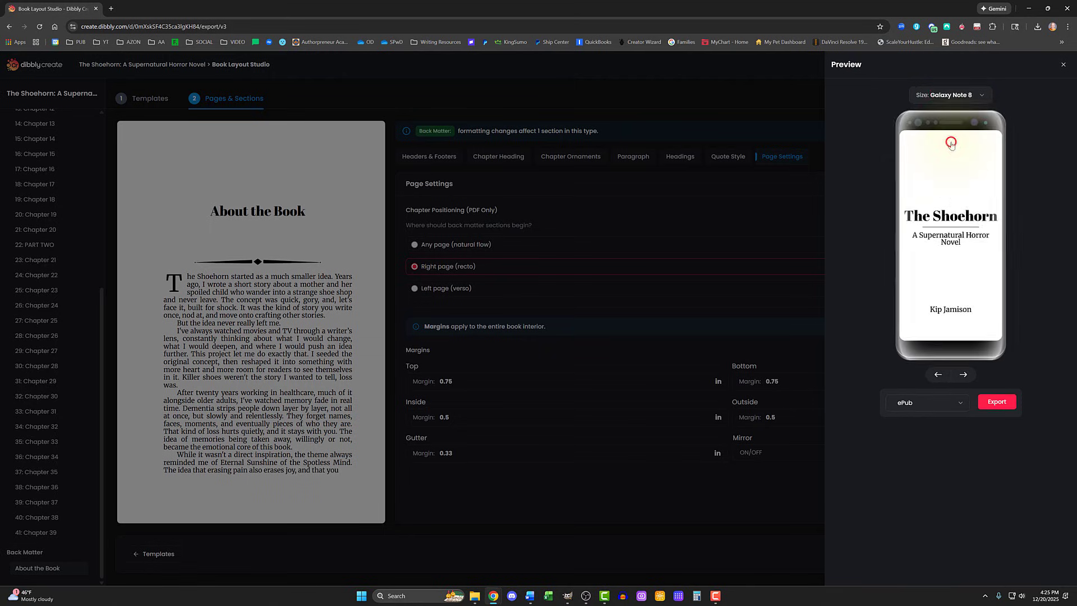
pyautogui.click(948, 96)
pyautogui.click(962, 152)
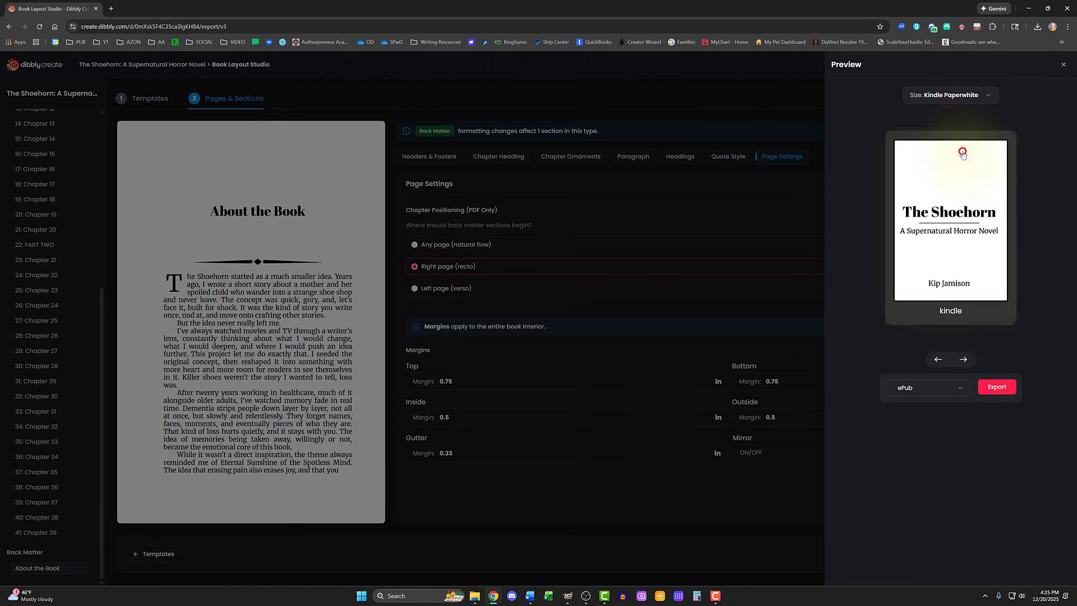
# Open Chapter 21 from the table of contents in the Kindle Paperwhite preview and page forward through its text
pyautogui.scroll(-10, 969, 175)
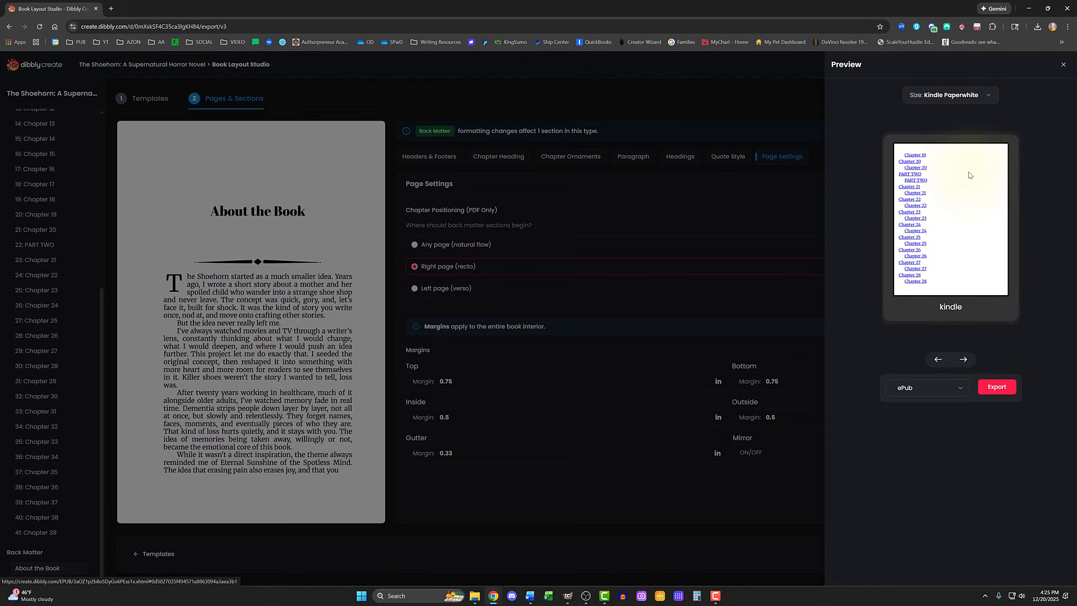
pyautogui.click(923, 195)
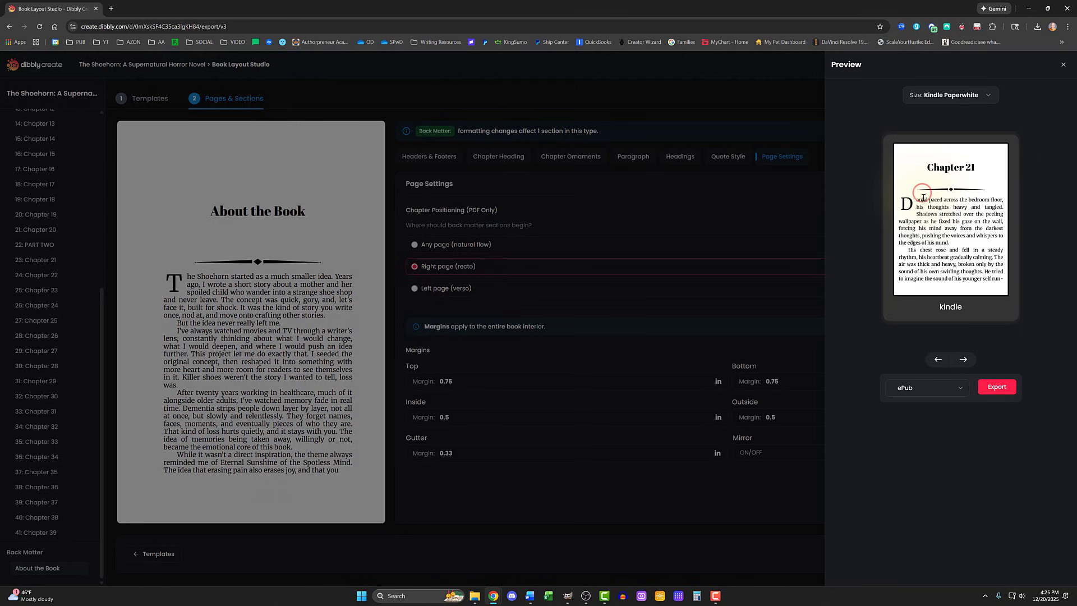
pyautogui.click(969, 364)
pyautogui.click(969, 363)
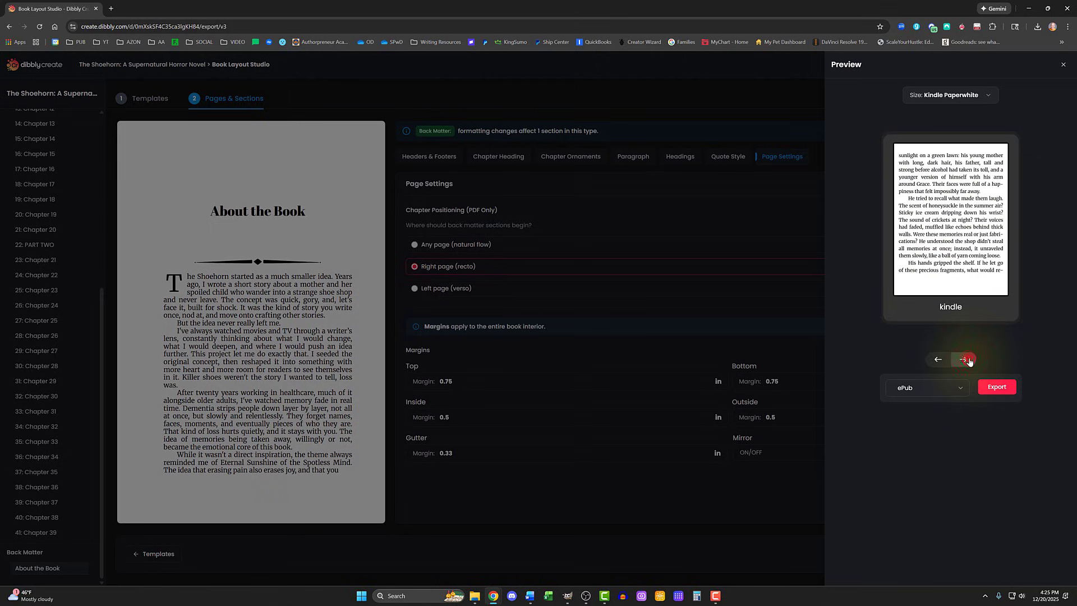
pyautogui.click(969, 362)
pyautogui.click(970, 362)
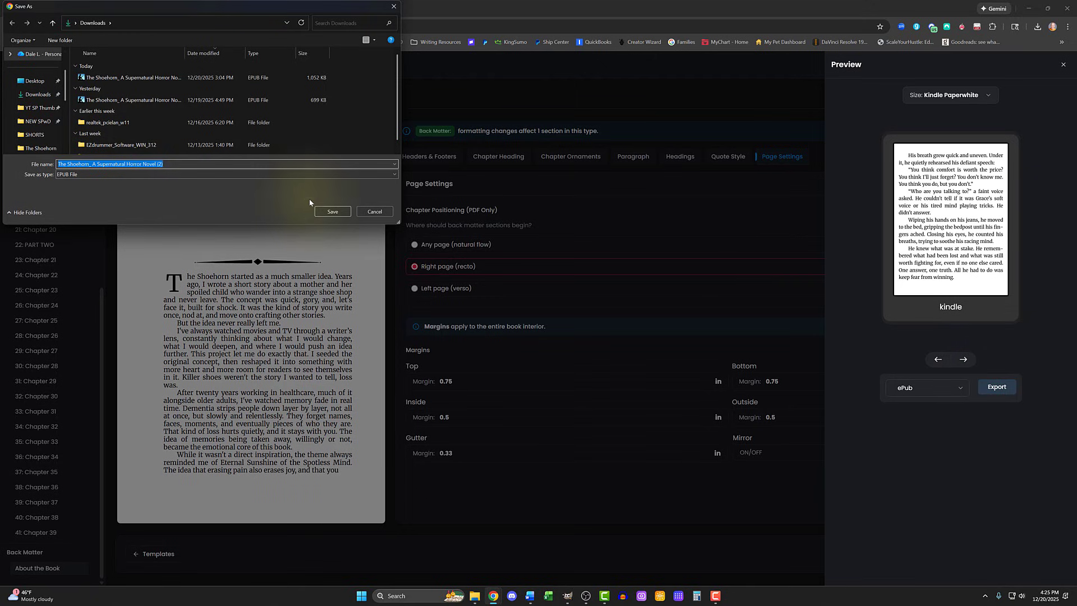
# Save the exported ePub as "The Shoehorn_ A Supernatural Horror Novel (2)" in Downloads and open it in a maximized Kindle for PC
pyautogui.click(325, 211)
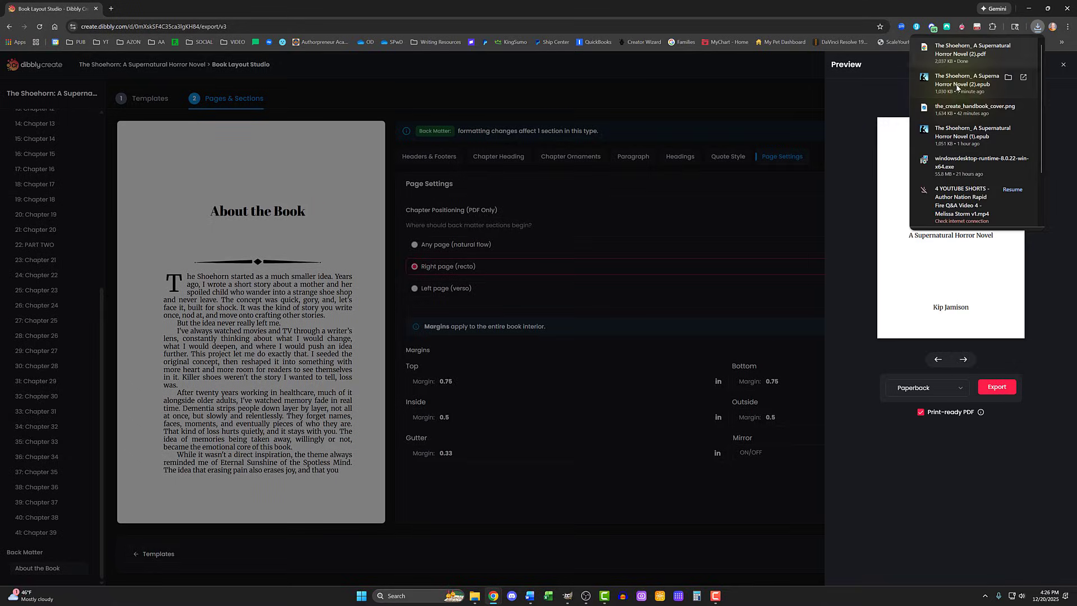
pyautogui.click(944, 89)
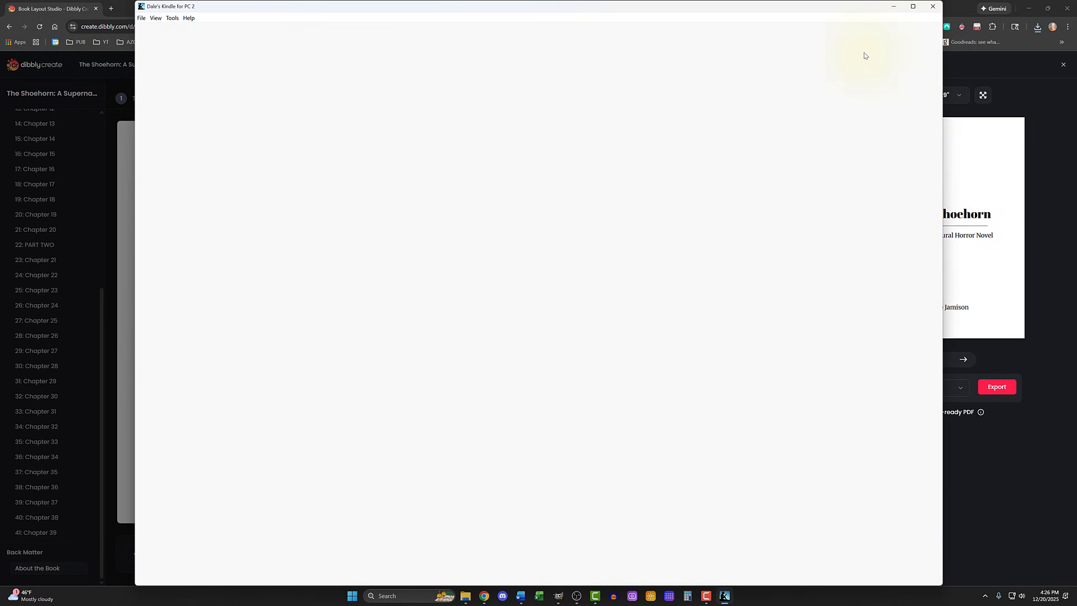
pyautogui.click(913, 6)
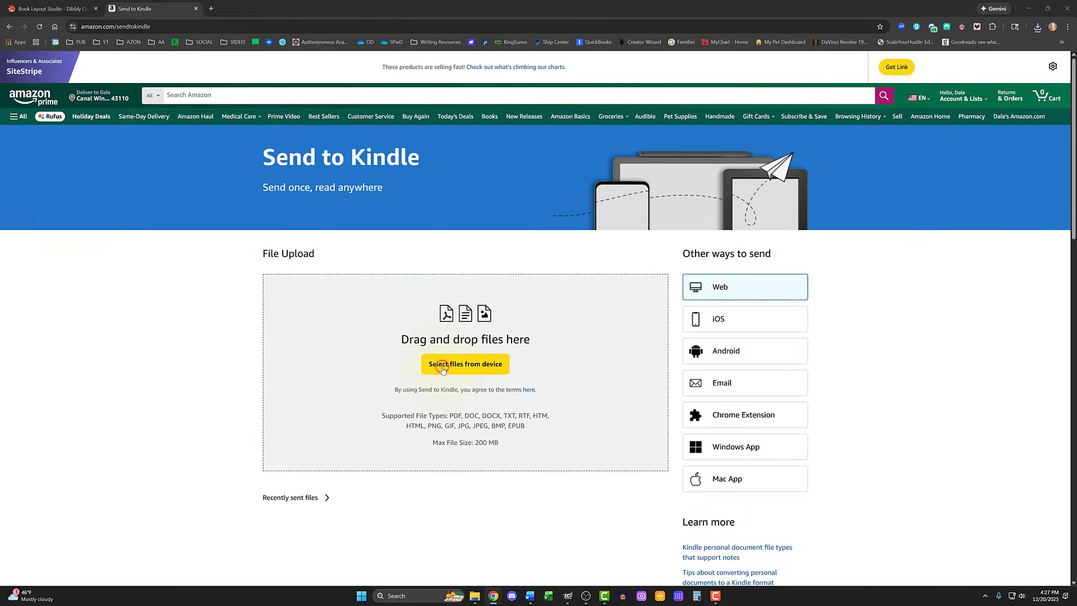
# Upload "The Shoehorn_ A Supernatural Horror Novel (1).epub" on Amazon's Send to Kindle page and send it with Add to your library on
pyautogui.click(465, 363)
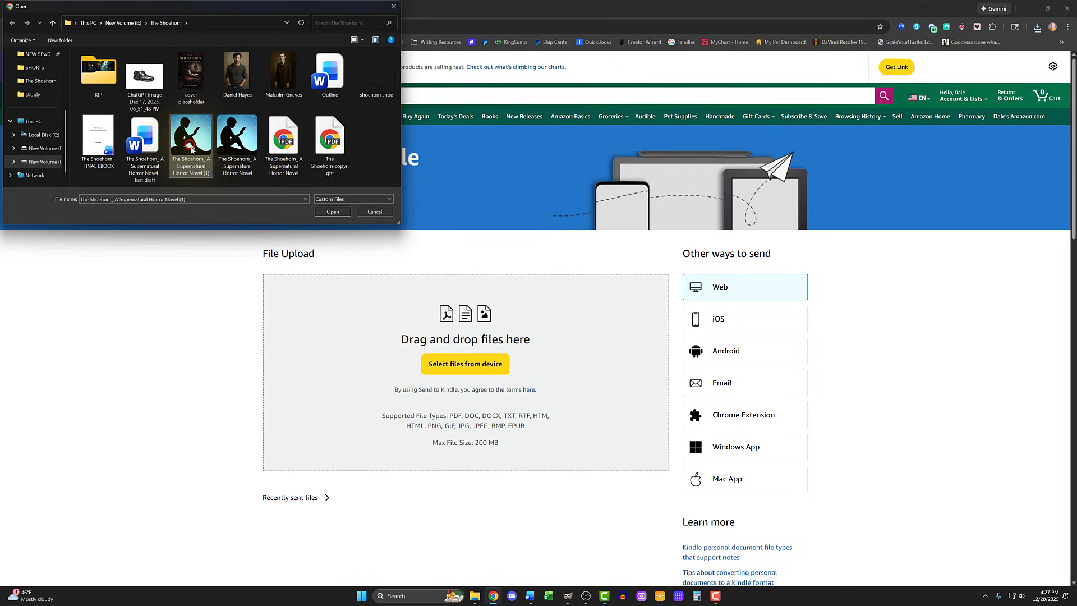
pyautogui.click(332, 212)
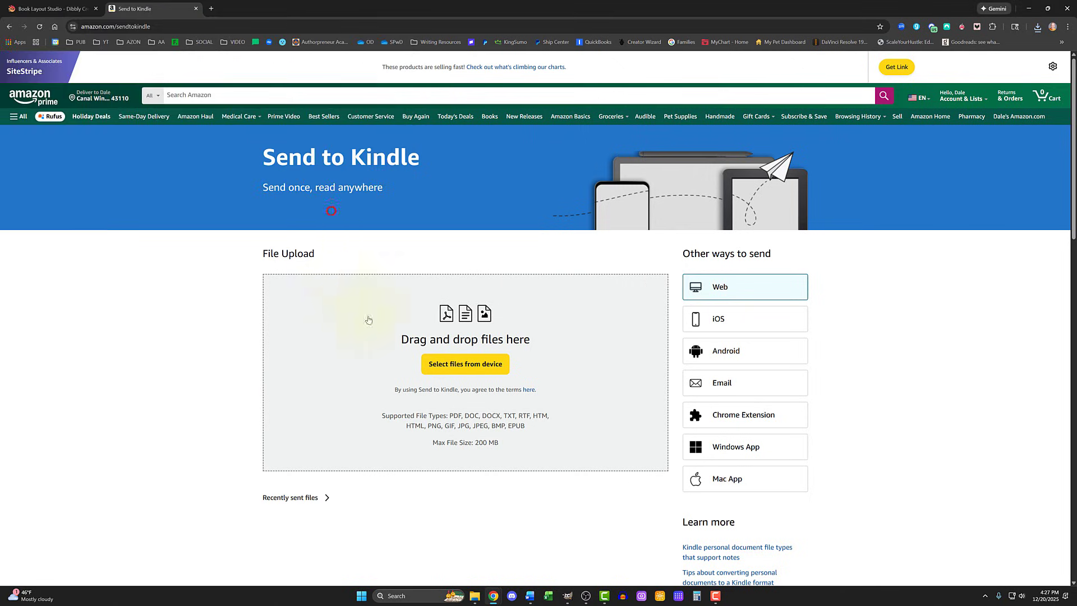
pyautogui.scroll(-1, 443, 373)
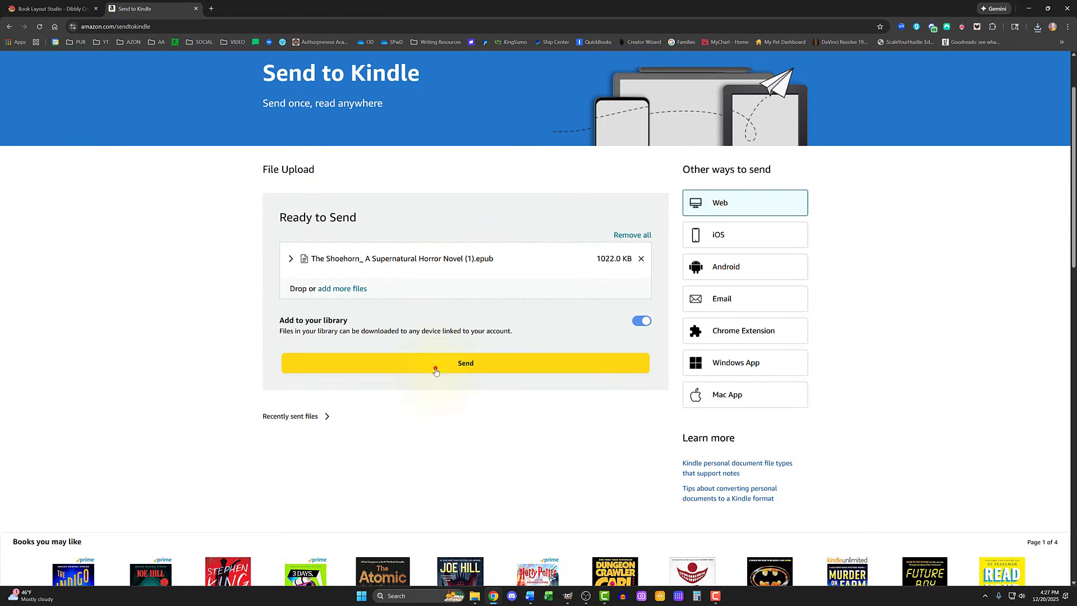
pyautogui.click(435, 370)
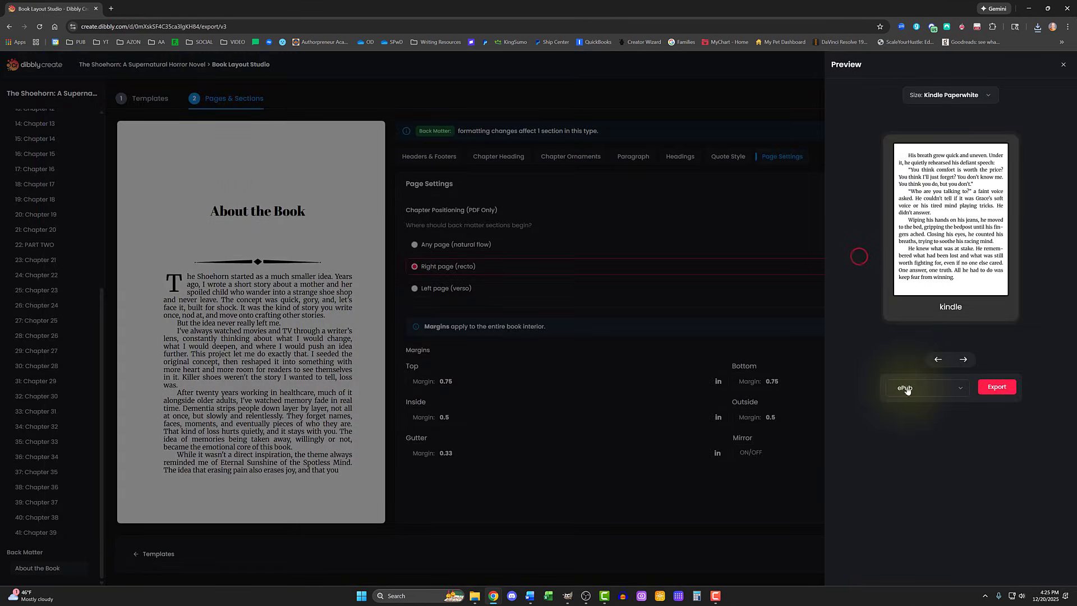
# In Dibbly Create, check the Paperback trim sizes, keep 6" x 9", and export a print-ready PDF to Downloads
pyautogui.click(904, 392)
pyautogui.click(904, 420)
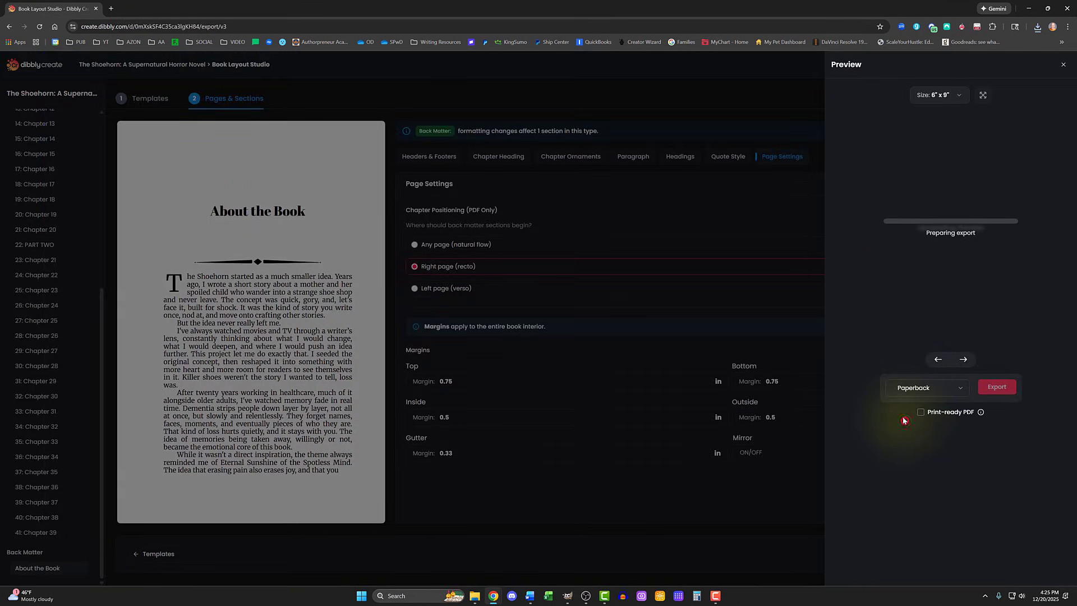
pyautogui.click(920, 412)
pyautogui.click(928, 96)
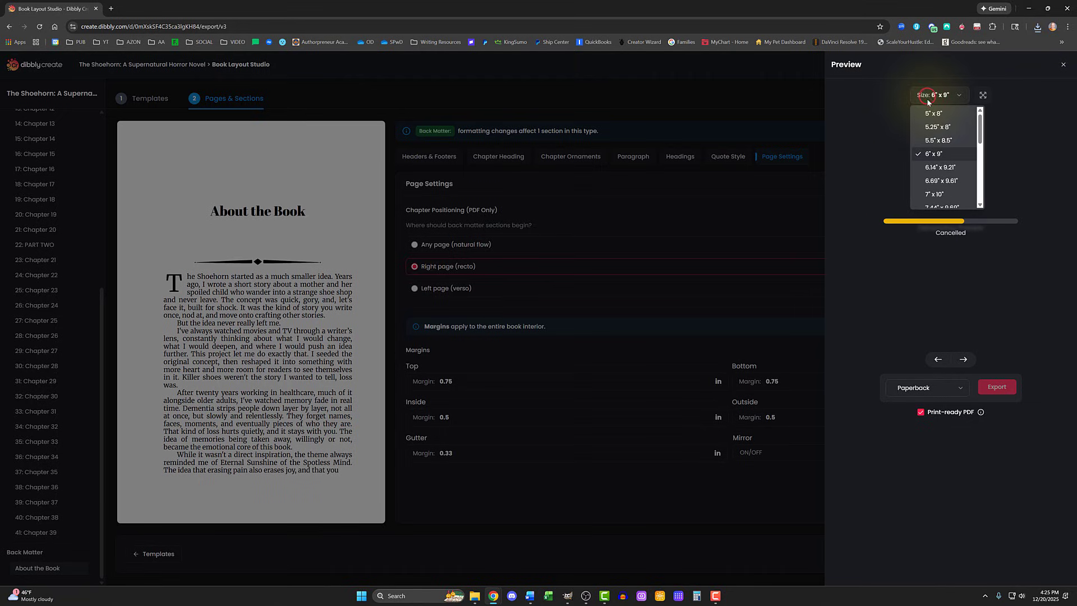
pyautogui.scroll(-5, 934, 148)
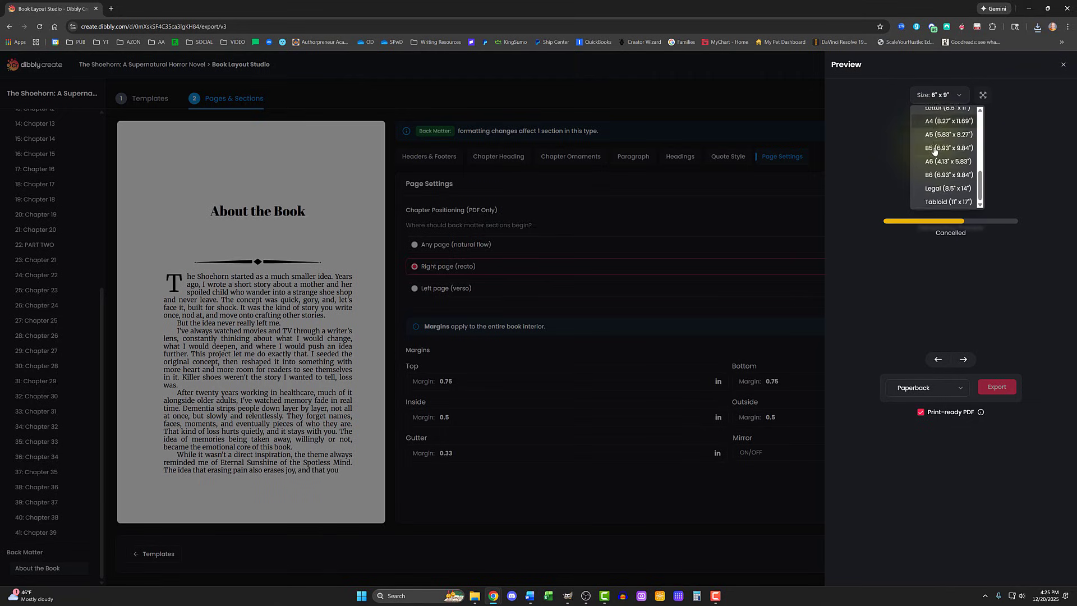
pyautogui.click(921, 414)
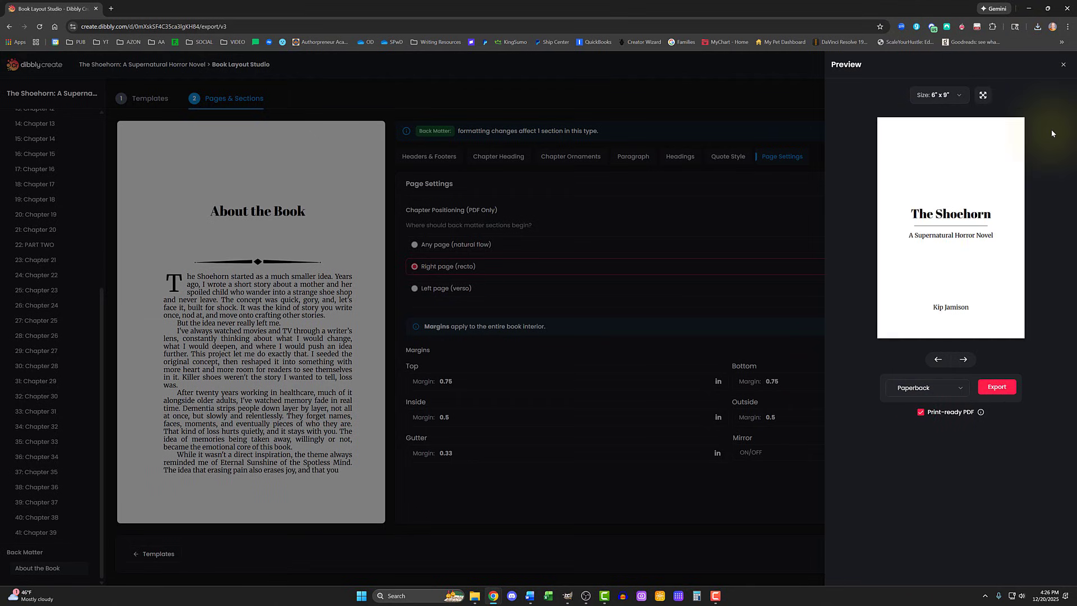
pyautogui.click(1016, 392)
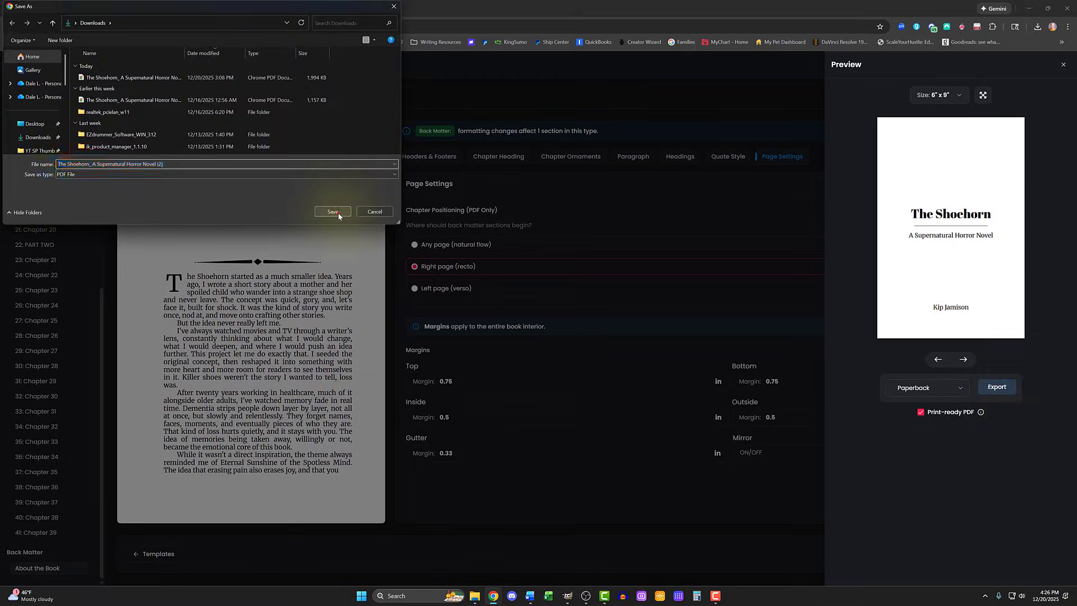
pyautogui.click(338, 215)
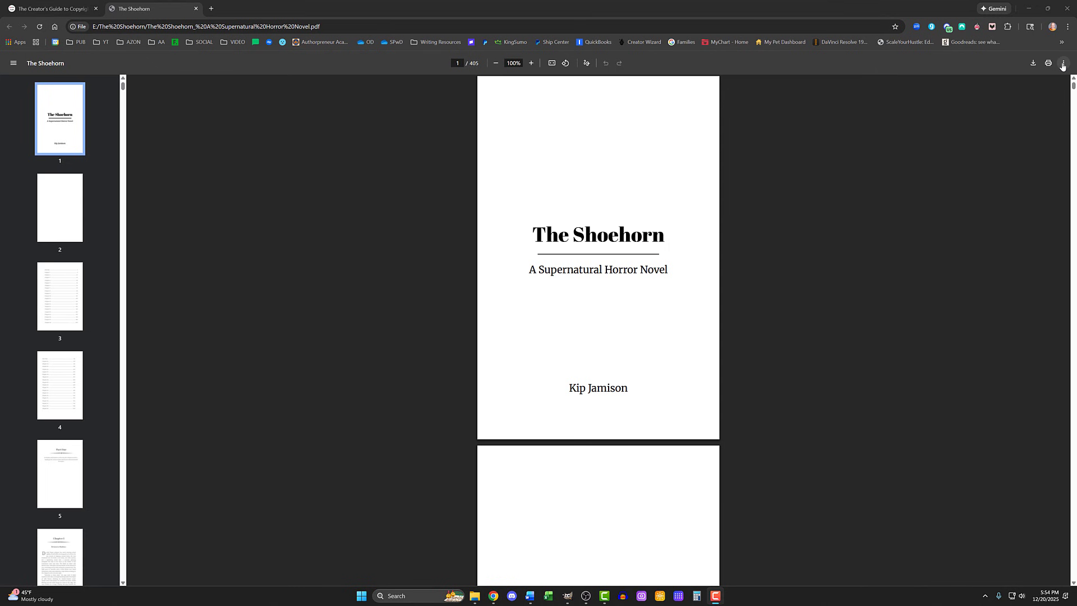
# Present the exported Shoehorn PDF full screen and page through the front matter to the Part One page
pyautogui.click(1063, 63)
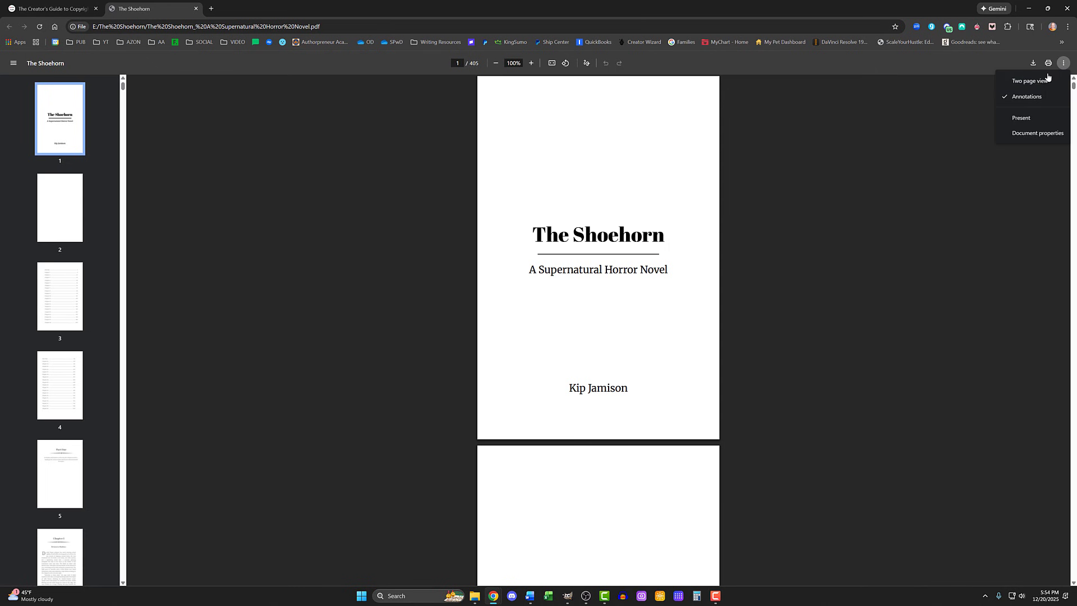
pyautogui.click(1030, 118)
pyautogui.scroll(-3, 1029, 117)
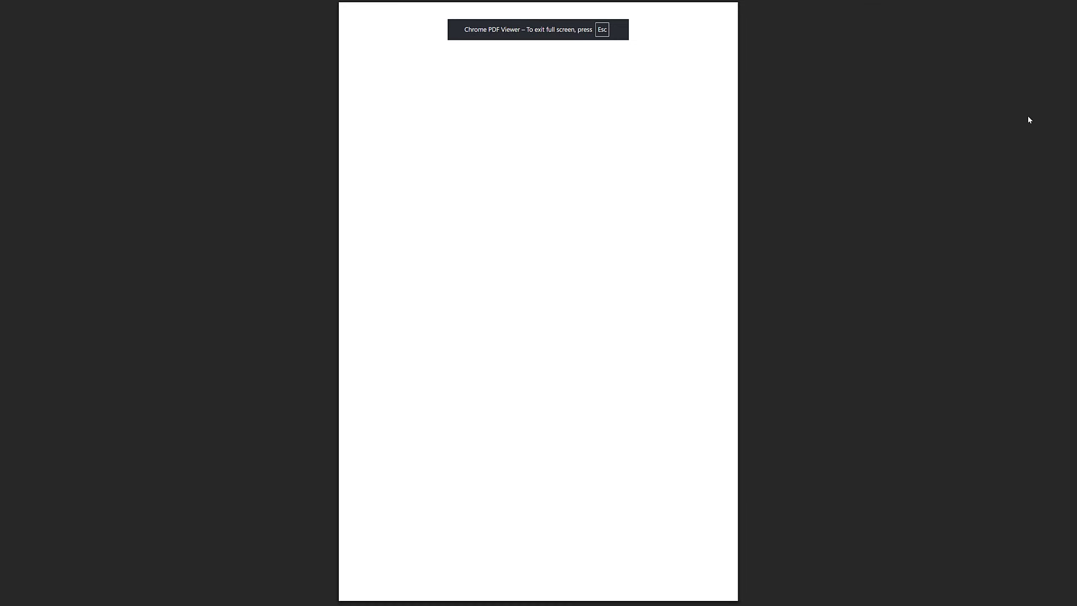
pyautogui.scroll(-2, 1027, 116)
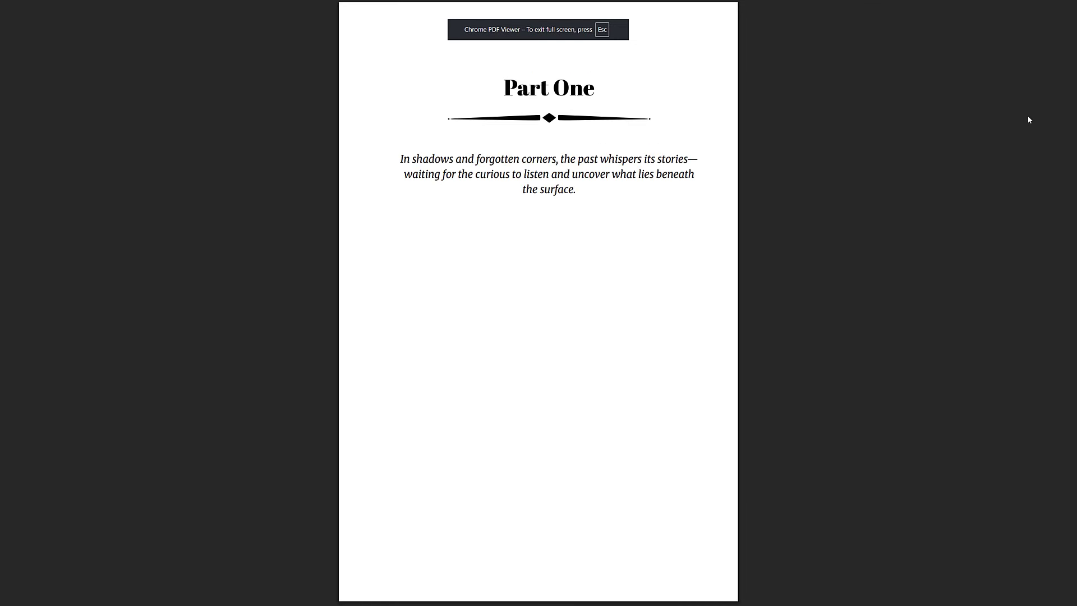